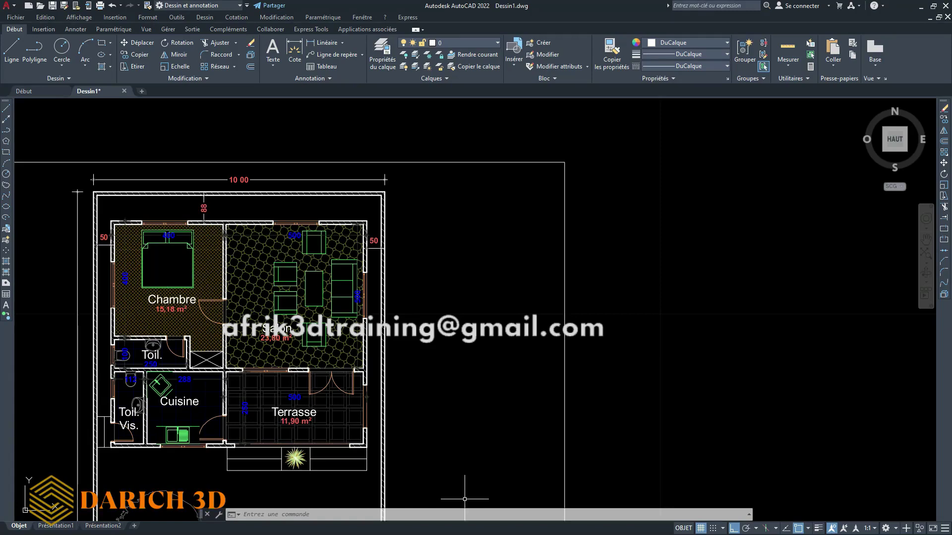
Zoom around the floor plan, then pick Modélisation 3D from the Quick Access Toolbar workspace list
scroll(347, 353, down, 4)
scroll(320, 338, up, 4)
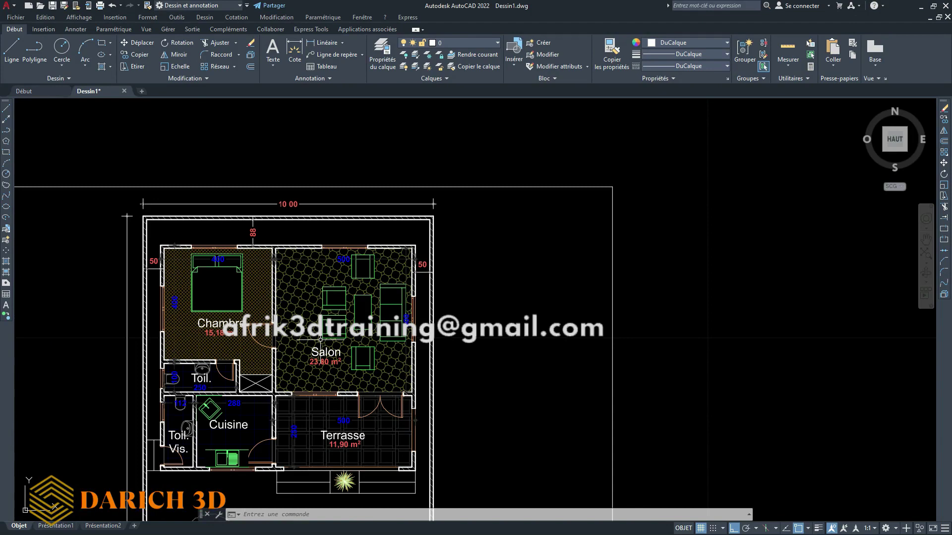
scroll(321, 338, down, 1)
scroll(317, 337, down, 3)
scroll(303, 331, up, 4)
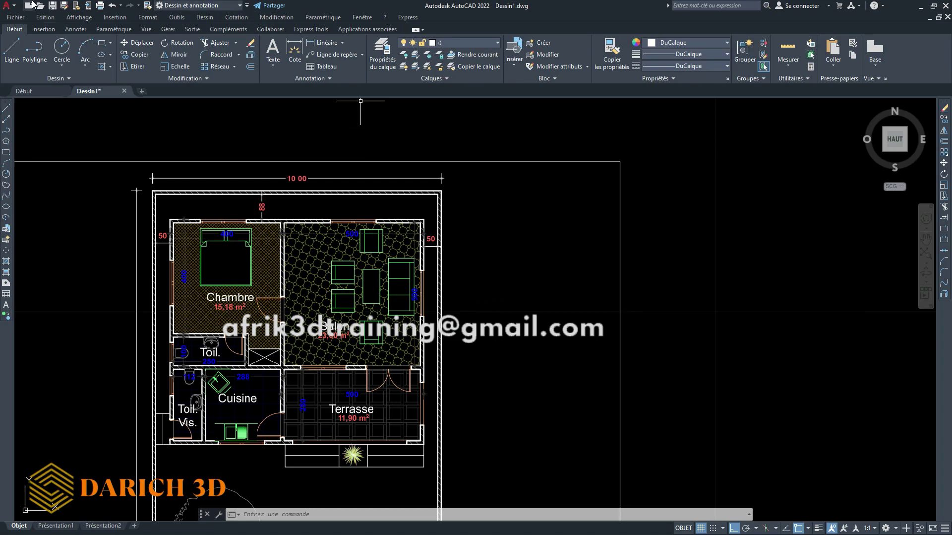
click(238, 5)
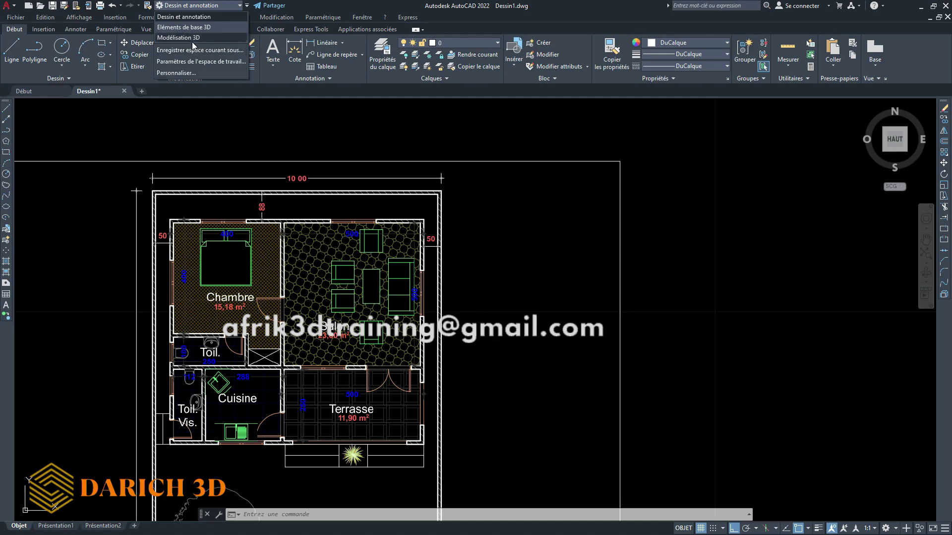
mouse_move(178, 37)
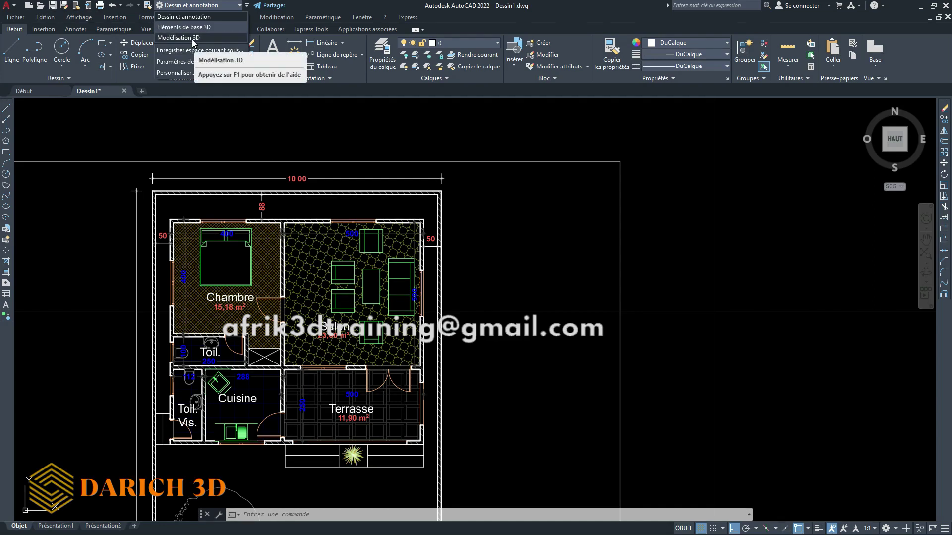
click(193, 39)
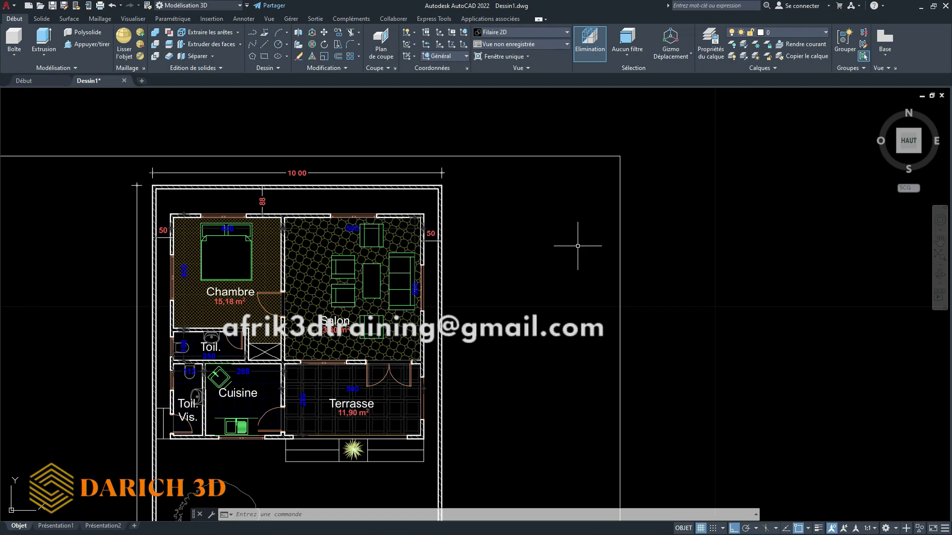
click(237, 6)
Choose Dessin et annotation as the workspace and zoom the plan with the wheel
click(183, 16)
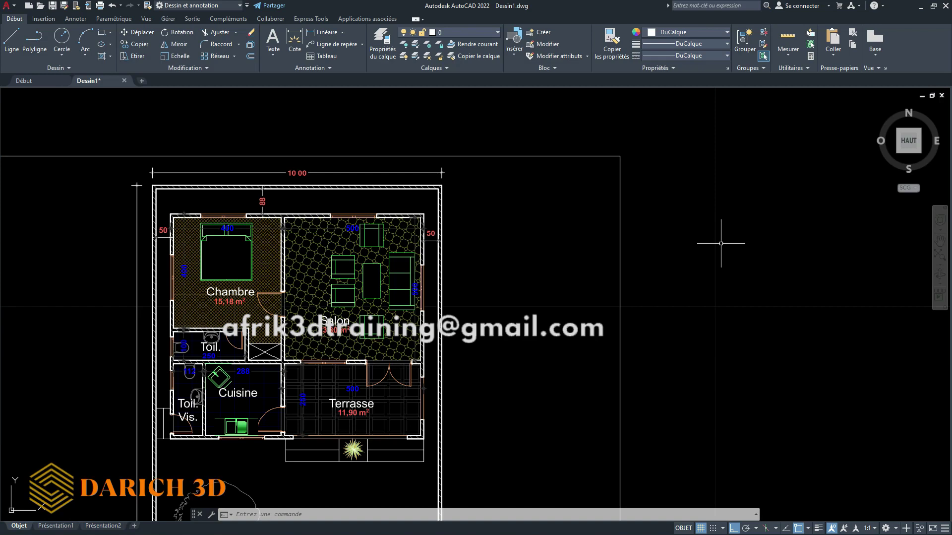
scroll(427, 248, down, 2)
scroll(395, 264, up, 2)
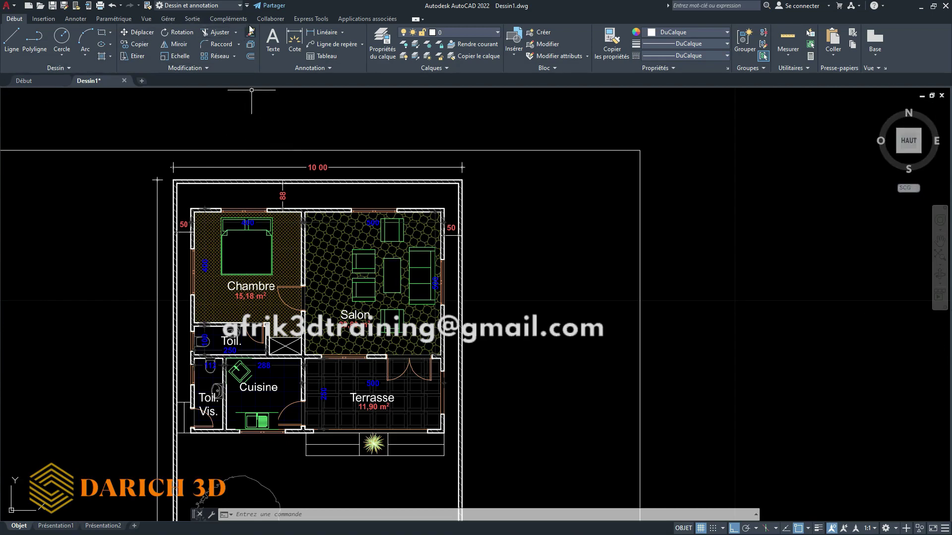
Turn on Afficher la barre de menus and bring up the Outils > Barres d'outils > AutoCAD list
click(247, 6)
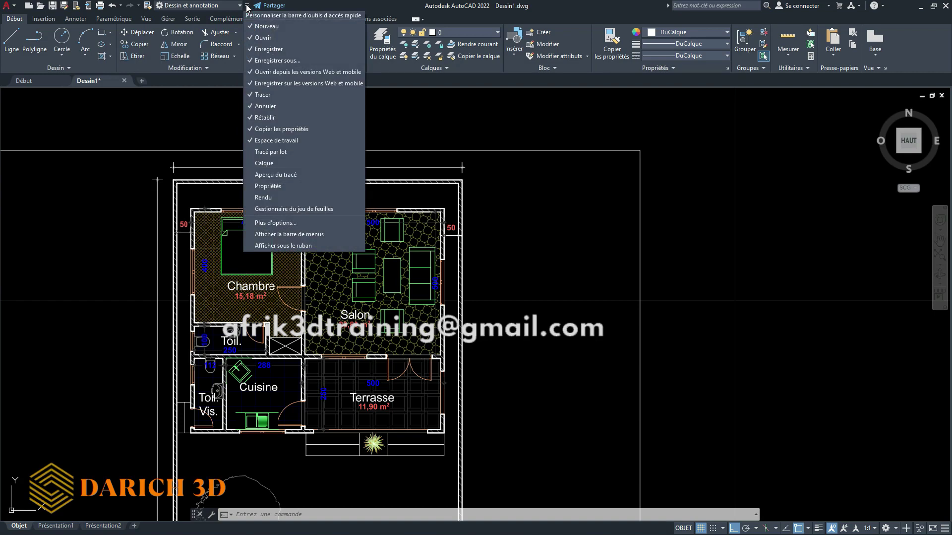
click(284, 235)
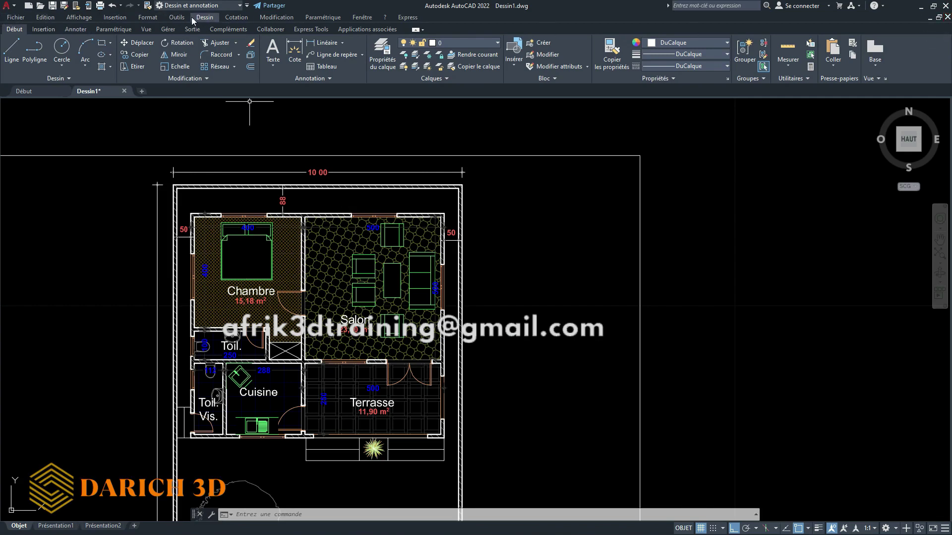
click(177, 18)
mouse_move(198, 50)
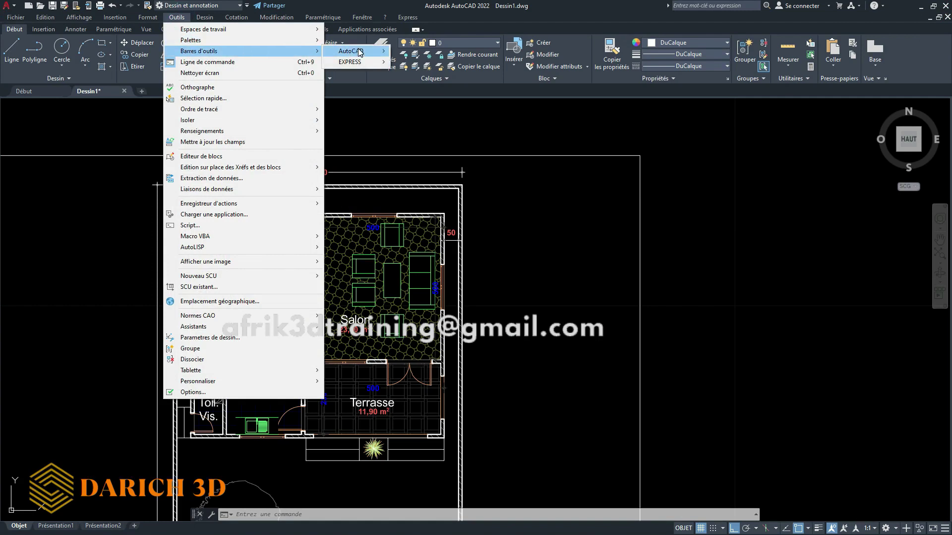
mouse_move(351, 50)
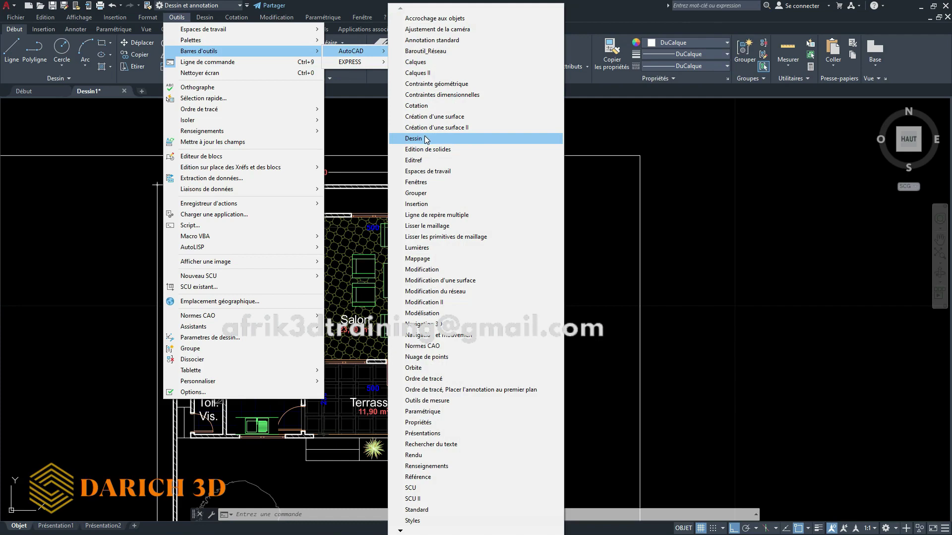
Display the Dessin and Modification toolbars from the AutoCAD toolbar list
click(424, 139)
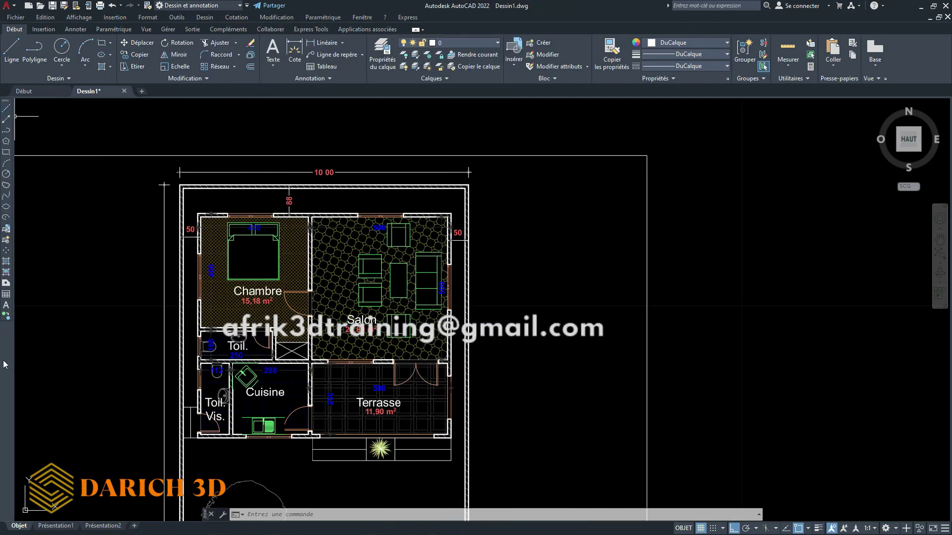
click(179, 18)
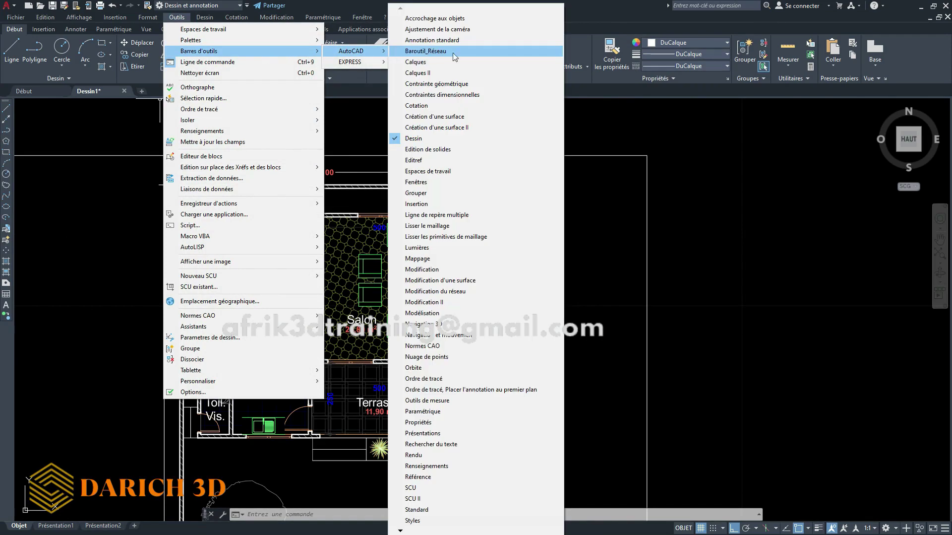
click(431, 270)
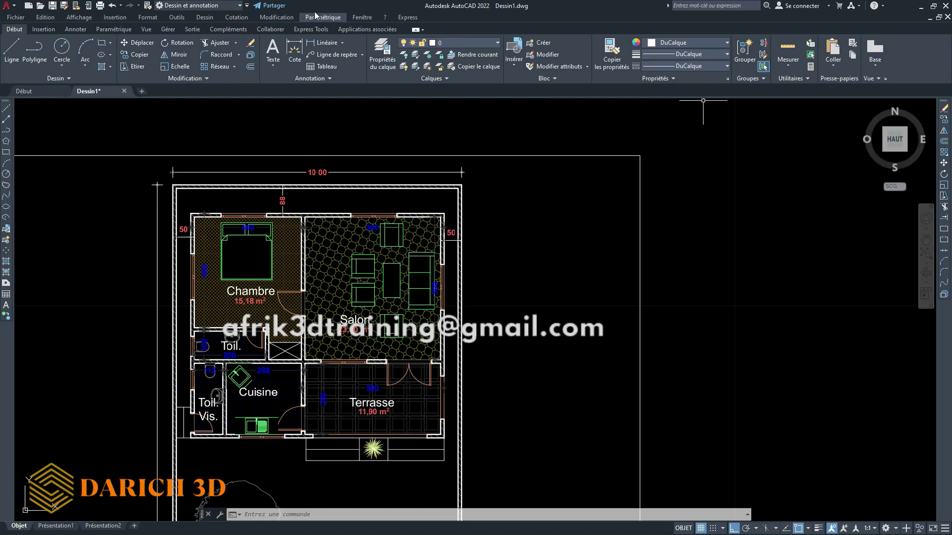
Pick Modélisation 3D from the Quick Access Toolbar workspace list
click(234, 5)
click(200, 36)
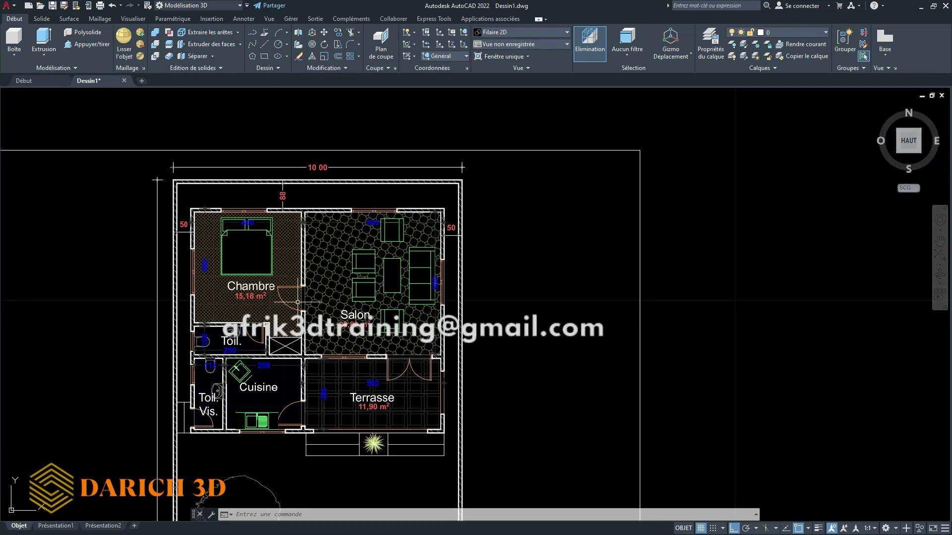
mouse_move(896, 139)
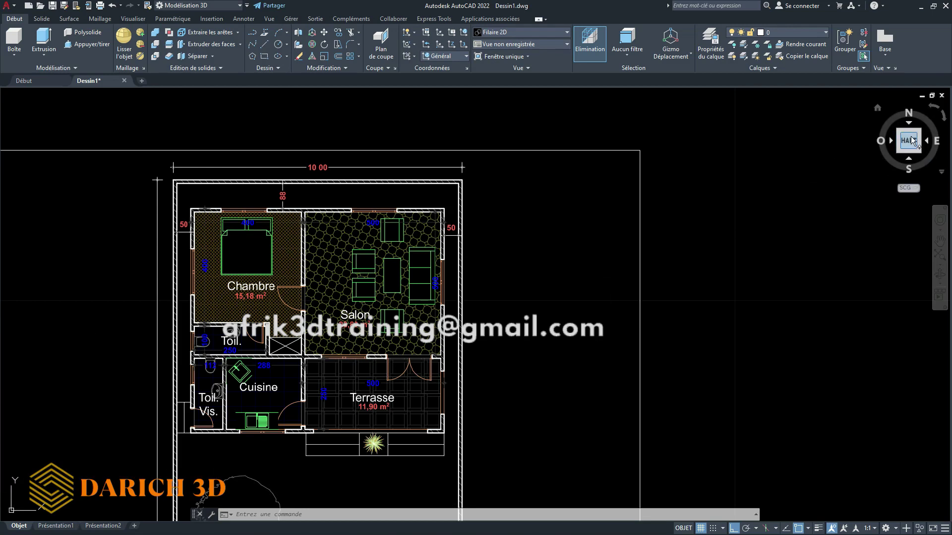
Tilt the plan to an isometric angle with the ViewCube corner and zoom around it
click(919, 128)
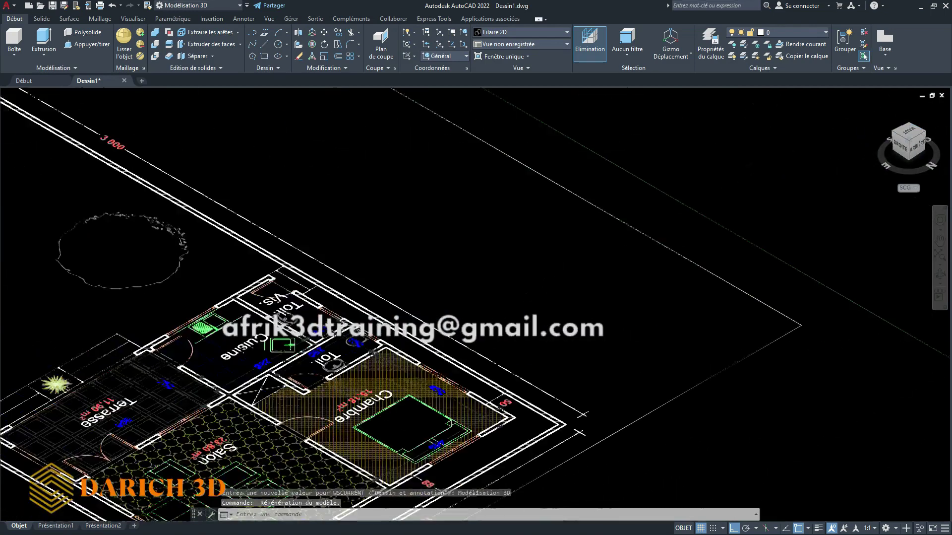
scroll(440, 343, up, 2)
scroll(440, 343, up, 2)
scroll(440, 343, down, 2)
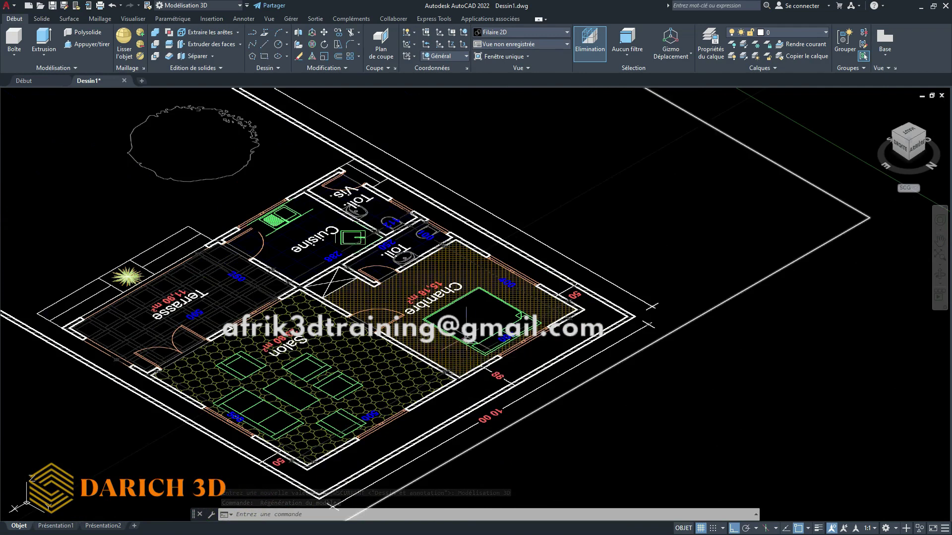
scroll(495, 308, down, 5)
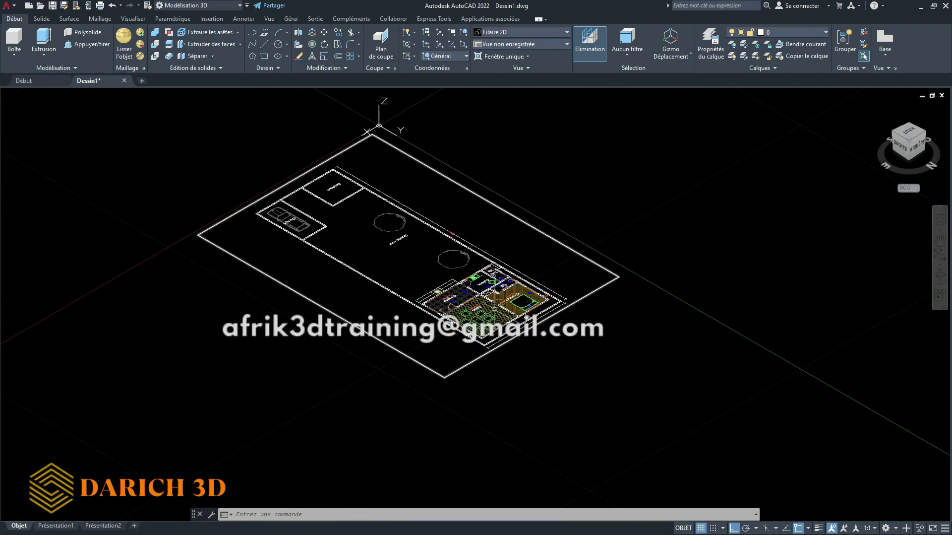
scroll(494, 308, up, 2)
scroll(495, 308, up, 2)
scroll(568, 240, up, 1)
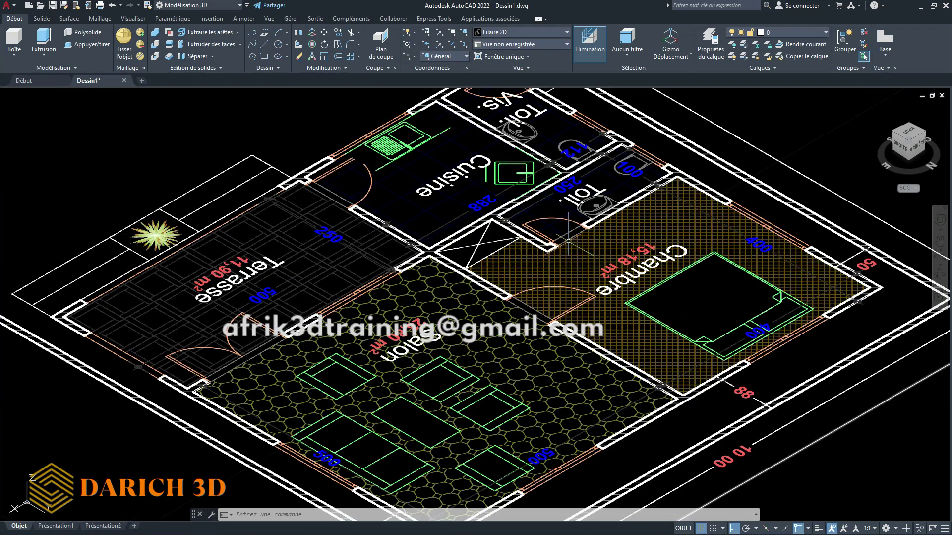
scroll(550, 265, down, 2)
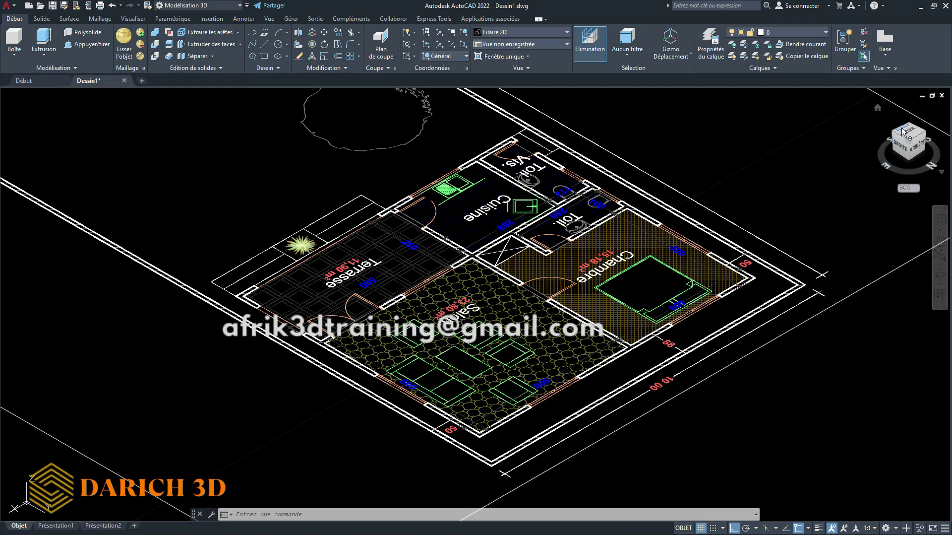
Return to the HAUT top view and rotate the plan so north points up
click(916, 137)
click(916, 136)
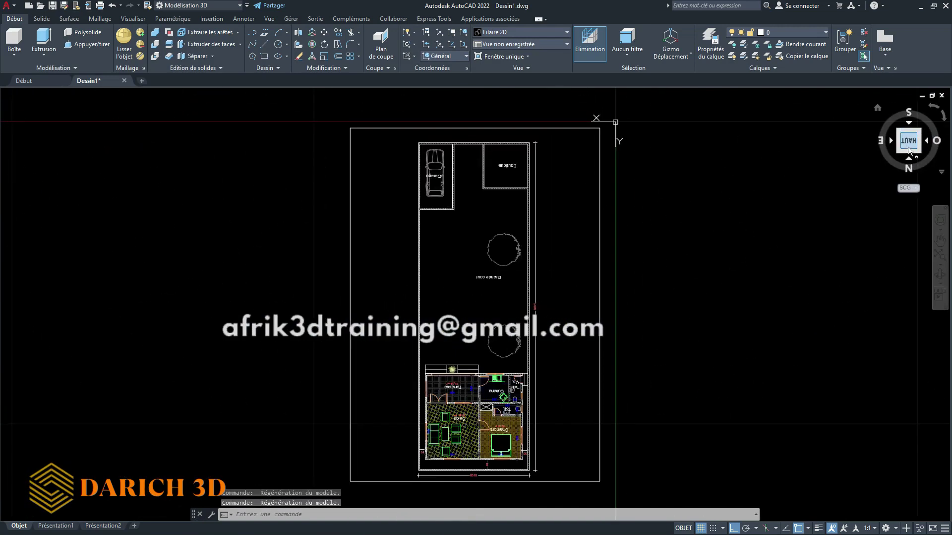
click(934, 107)
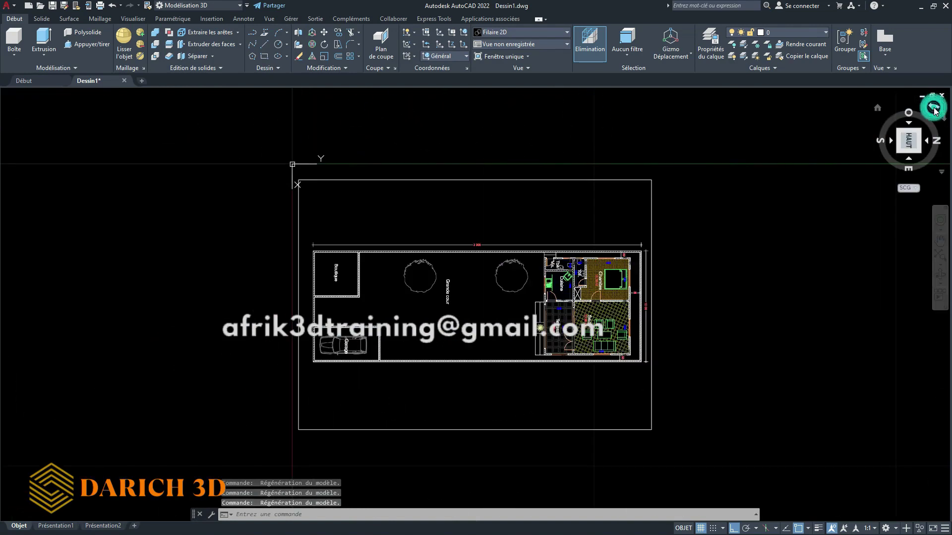
click(934, 109)
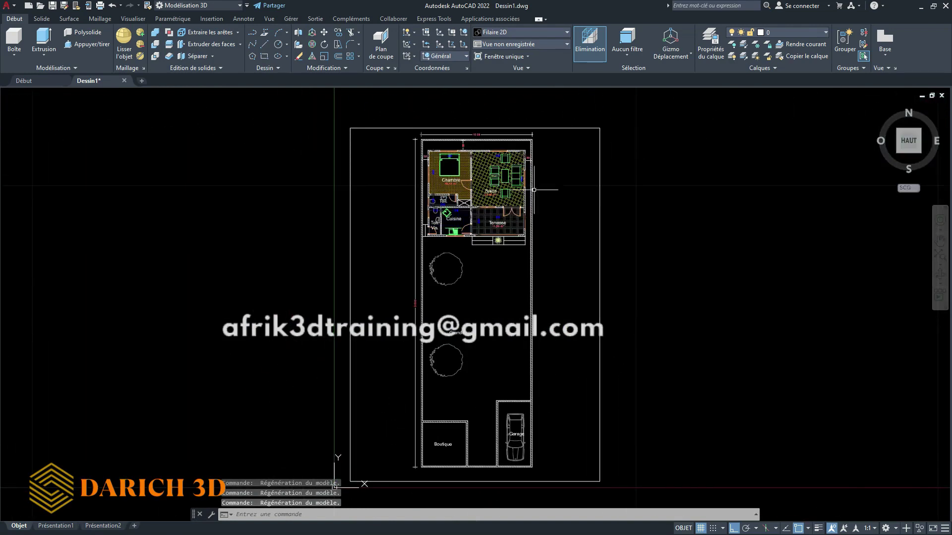
Zoom in with the wheel until Chambre, Salon, Cuisine and Terrasse fill the view
scroll(530, 186, up, 3)
scroll(484, 175, down, 3)
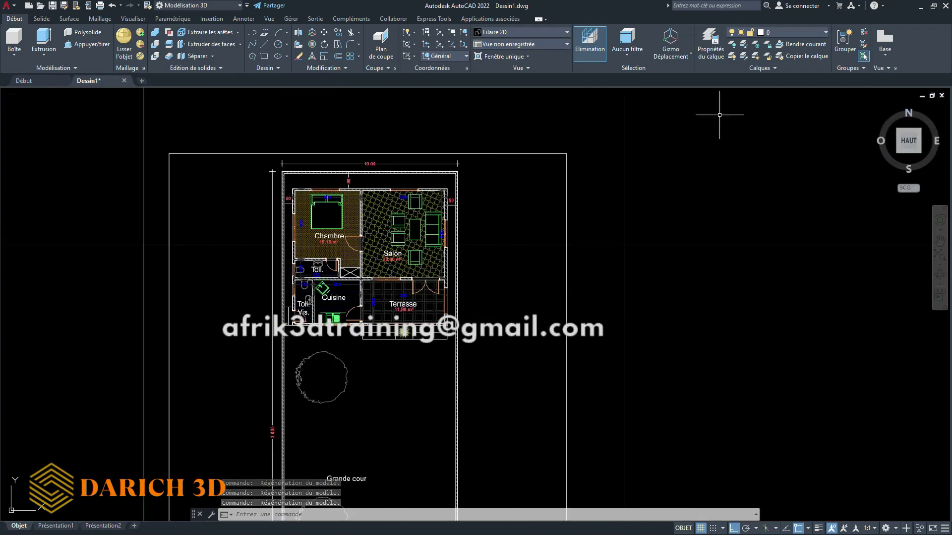
scroll(350, 180, up, 2)
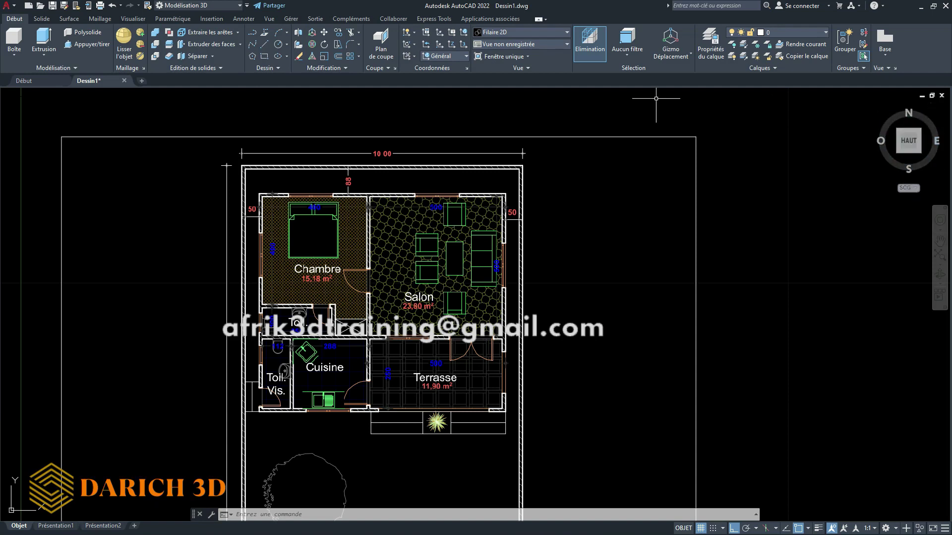
Glance at the workspace list unchanged, then enable Afficher la barre de menus
click(240, 10)
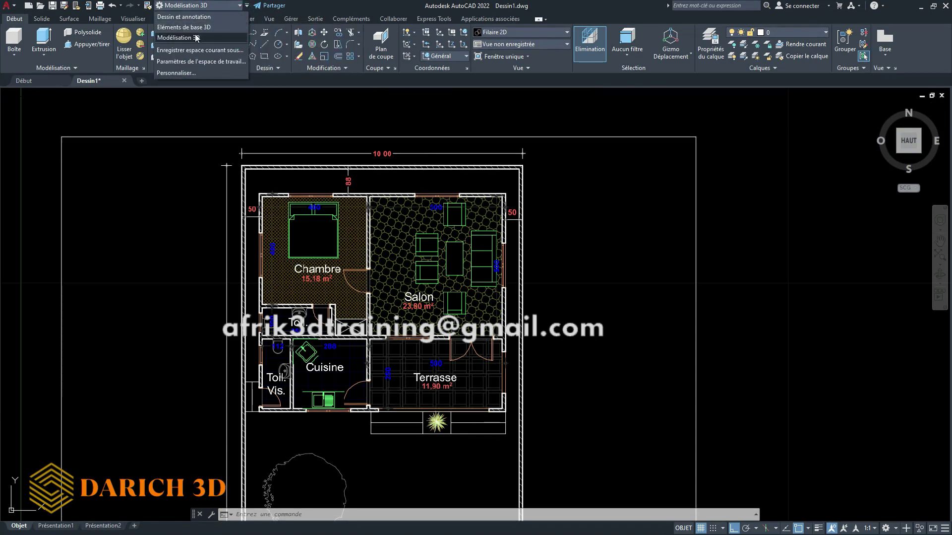
click(305, 10)
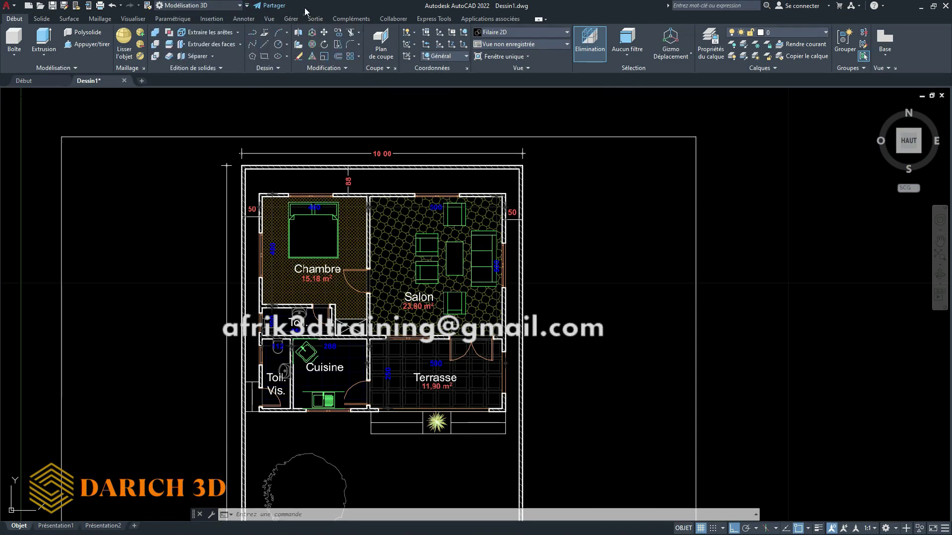
click(247, 6)
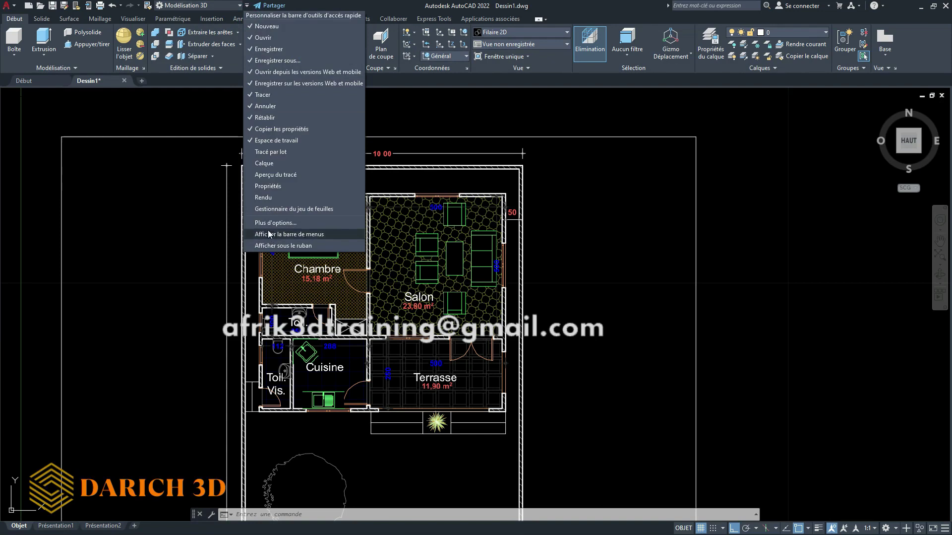
click(271, 234)
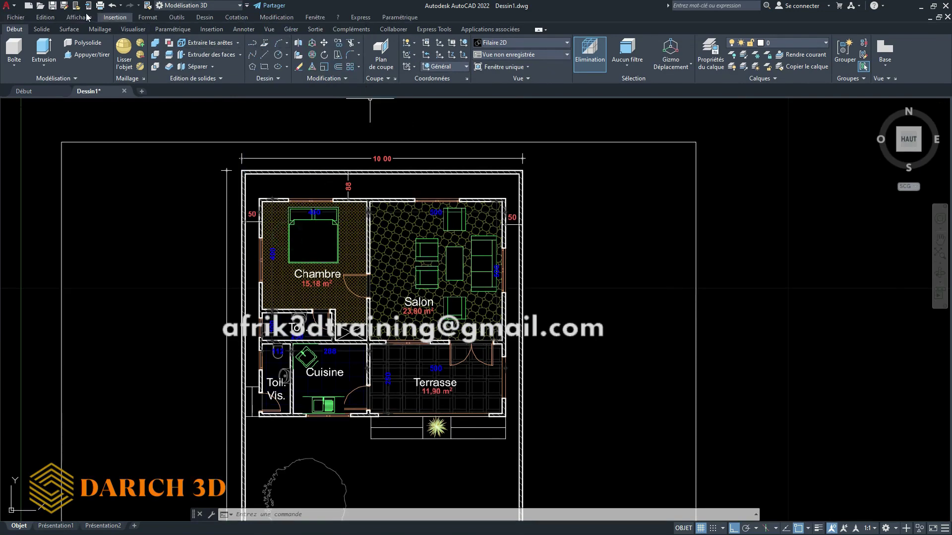
Set the viewpoint to Affichage > Point de vue 3D > Isométrique N-O
click(77, 18)
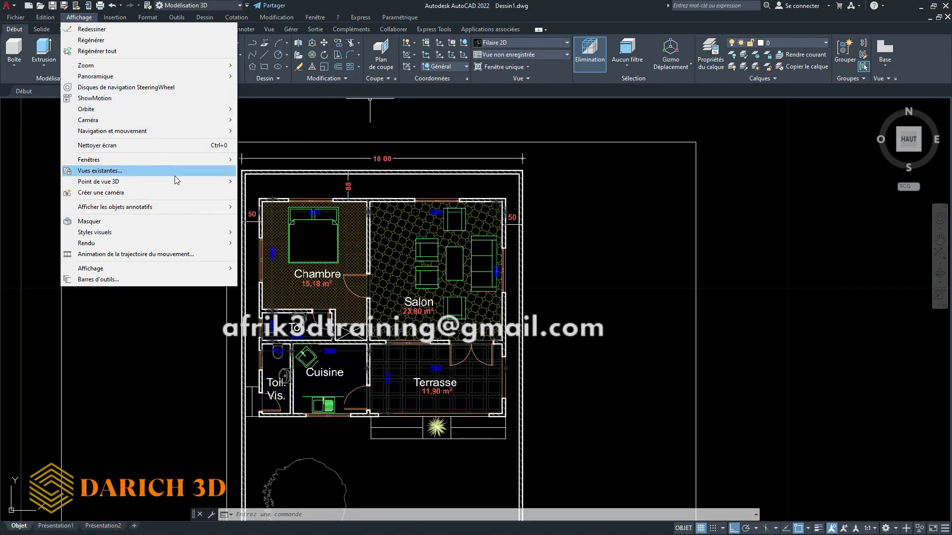
mouse_move(119, 182)
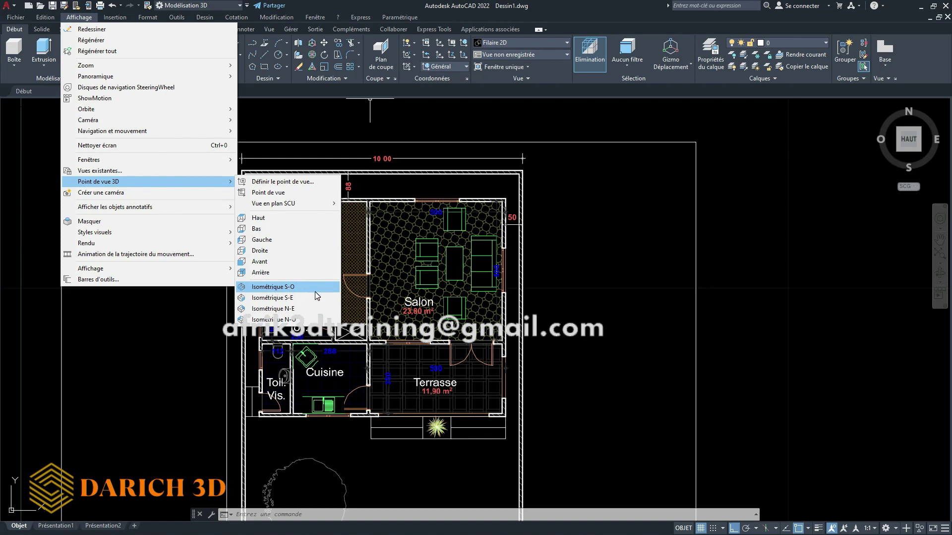
click(296, 319)
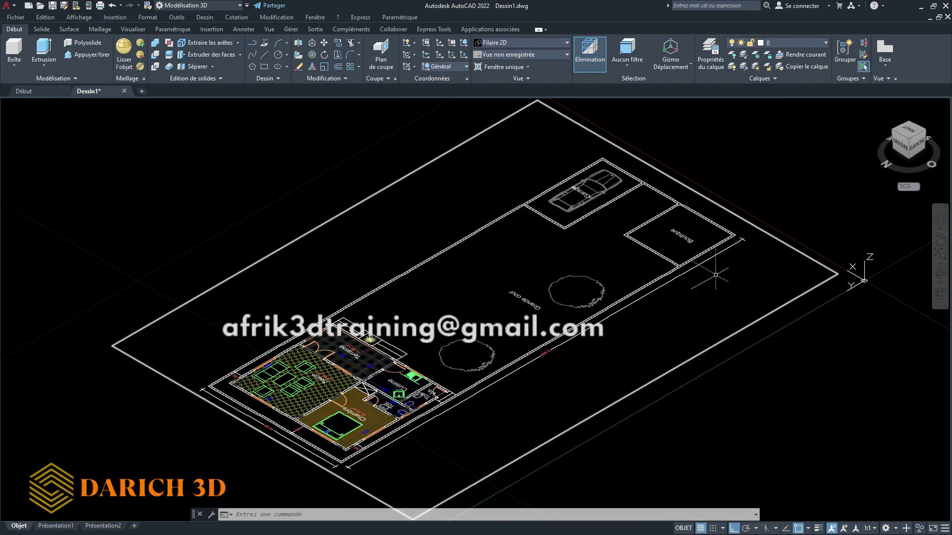
mouse_move(906, 171)
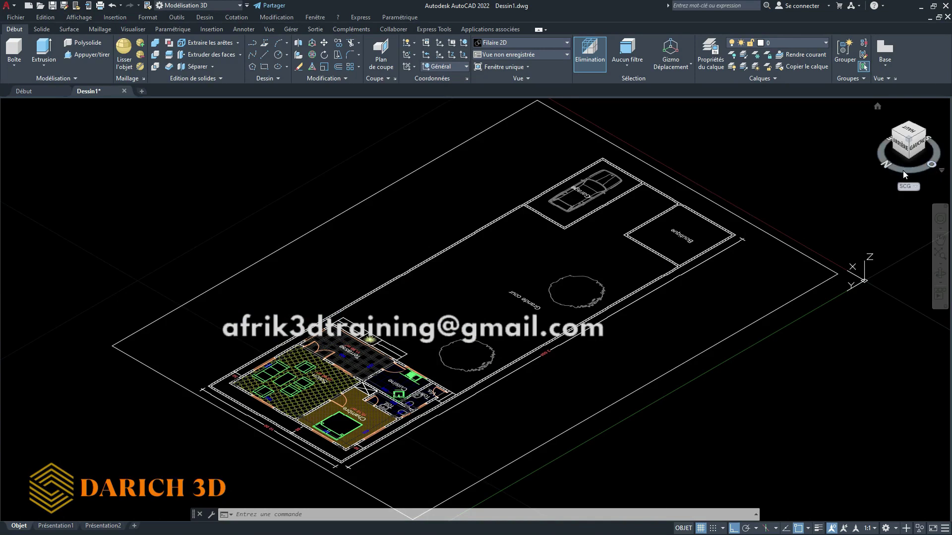
Zoom the isometric view onto Chambre 15,18 m², Salon, Cuisine and Terrasse 11,90 m²
scroll(518, 267, down, 1)
scroll(376, 381, up, 3)
scroll(375, 381, up, 3)
scroll(402, 347, down, 8)
scroll(402, 342, up, 3)
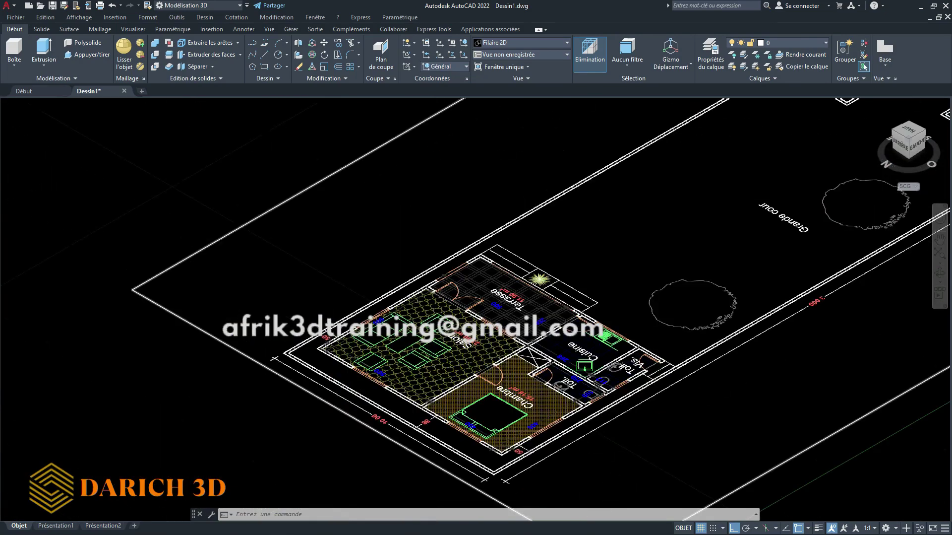
scroll(407, 341, up, 4)
scroll(411, 339, down, 4)
scroll(412, 338, up, 2)
scroll(412, 339, up, 2)
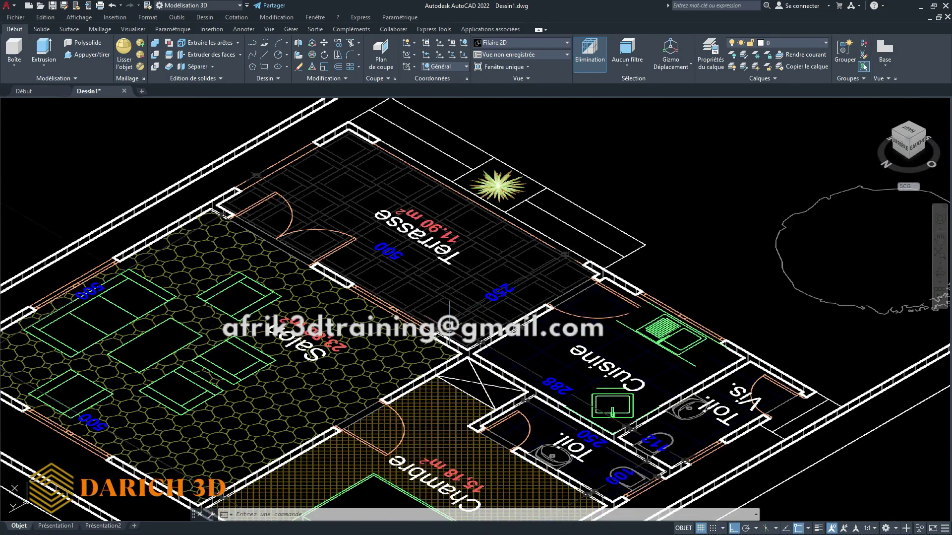
scroll(419, 320, down, 5)
scroll(419, 320, up, 4)
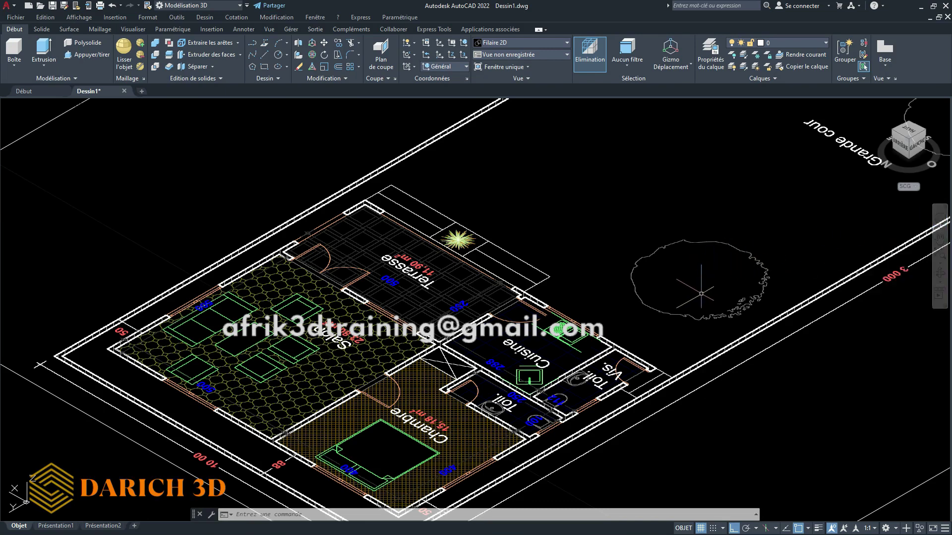
Rotate the view to a custom angle with the Full Navigation SteeringWheel's Orbit wedge
click(940, 219)
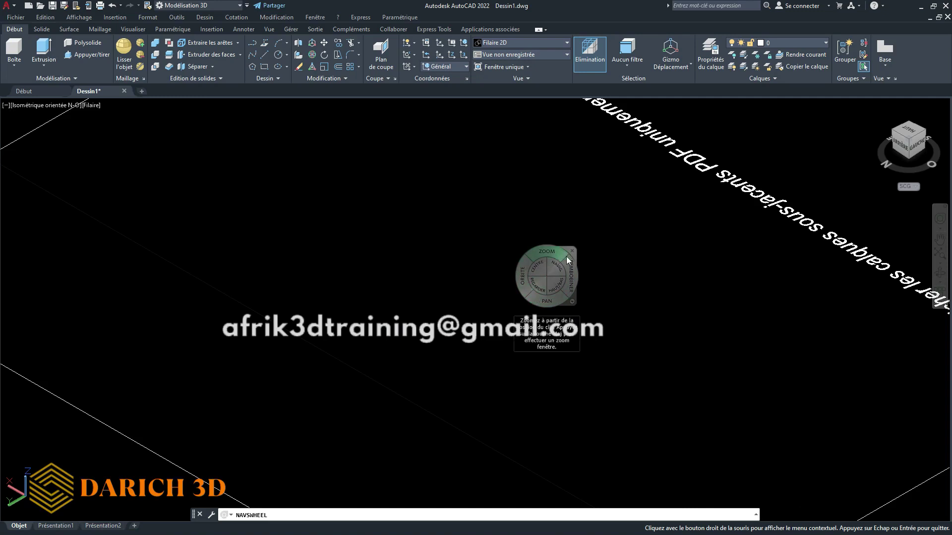
drag(551, 280, 548, 279)
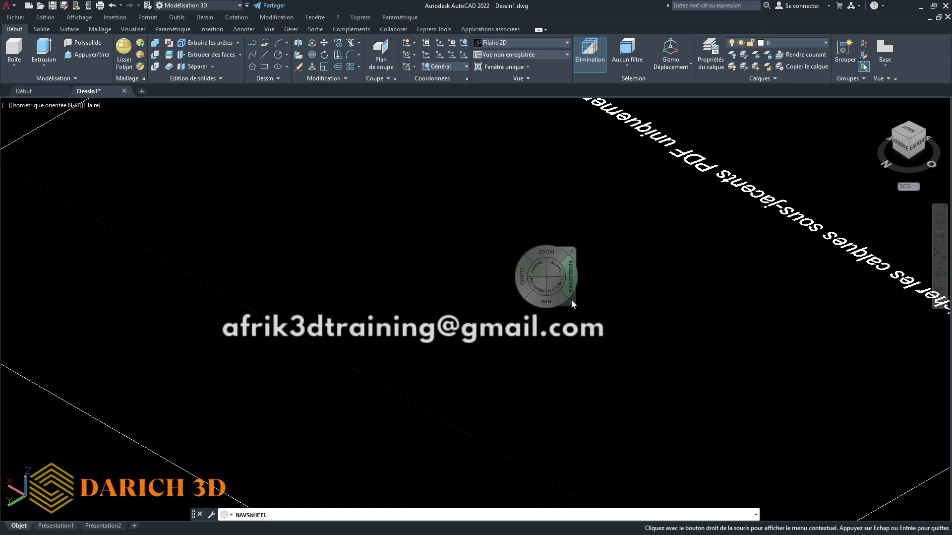
click(496, 314)
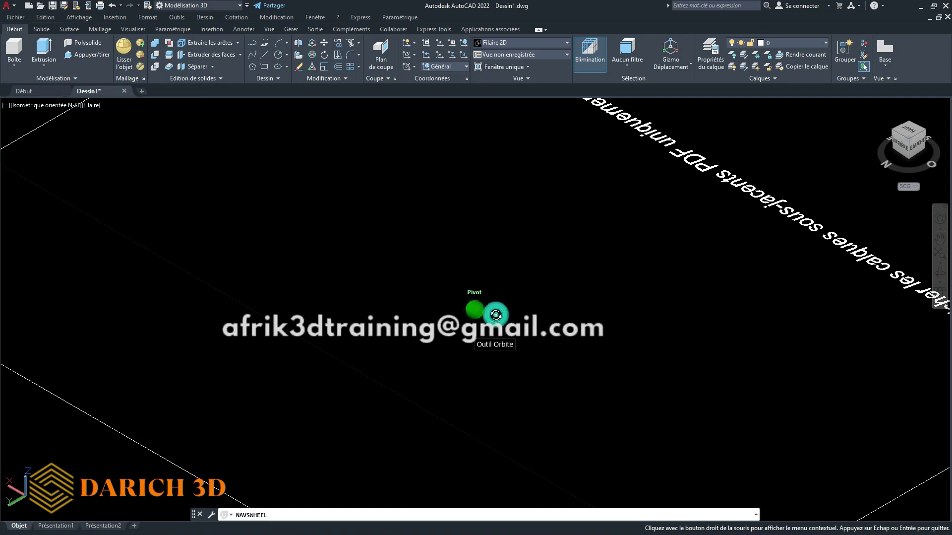
mouse_move(496, 314)
mouse_down()
mouse_move(469, 330)
mouse_move(538, 295)
mouse_move(519, 285)
mouse_move(479, 317)
mouse_move(455, 283)
mouse_move(552, 313)
mouse_move(595, 309)
mouse_move(520, 336)
mouse_move(436, 298)
mouse_move(457, 294)
mouse_move(588, 331)
mouse_move(655, 278)
mouse_move(605, 319)
mouse_up()
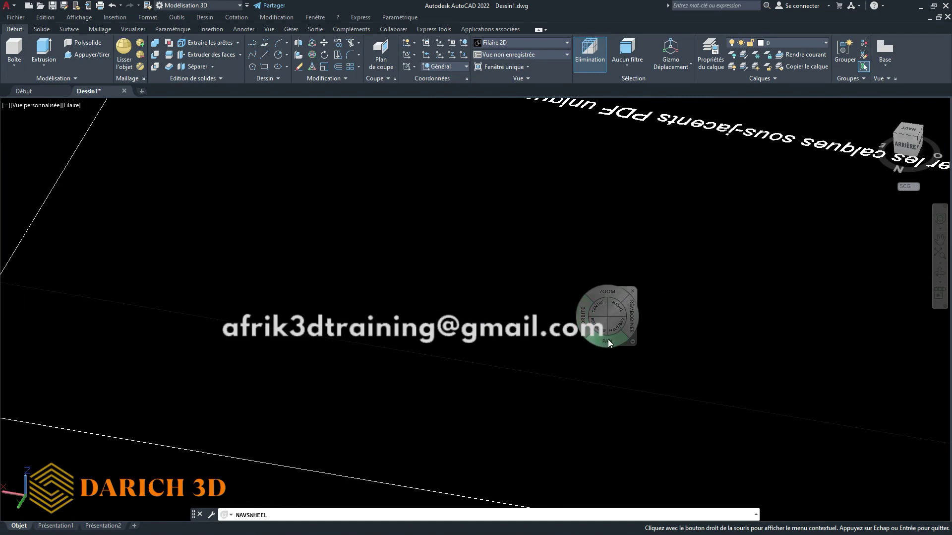
Pan and zoom until the Terrasse, Salon, Cuisine and Chambre plan is visible again
mouse_move(610, 342)
mouse_down()
mouse_move(669, 330)
mouse_move(234, 351)
mouse_move(397, 425)
mouse_move(765, 431)
mouse_move(357, 267)
mouse_move(308, 394)
mouse_move(725, 333)
mouse_move(268, 249)
mouse_move(620, 388)
mouse_up()
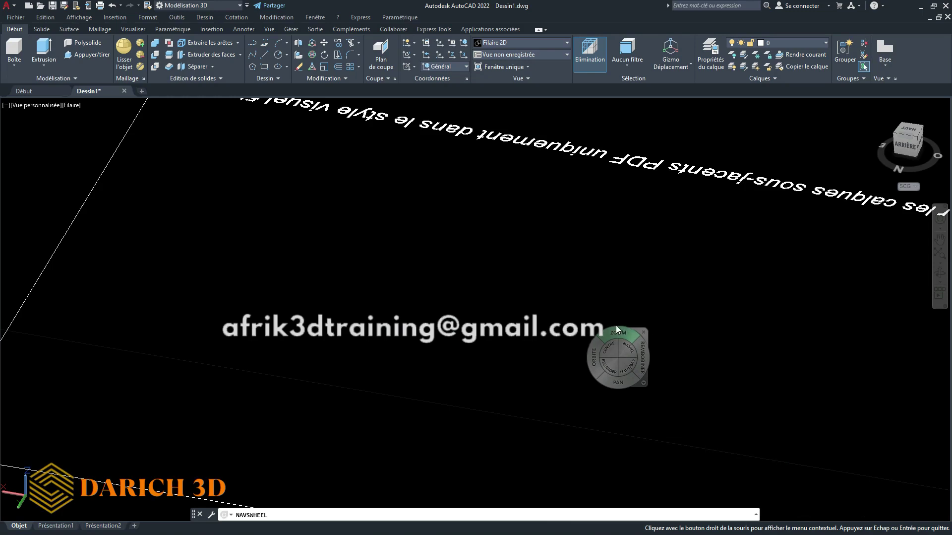
mouse_move(561, 253)
mouse_down()
mouse_move(556, 220)
mouse_move(574, 244)
mouse_move(578, 162)
mouse_move(557, 283)
mouse_move(562, 311)
mouse_move(575, 196)
mouse_move(568, 335)
mouse_move(564, 249)
mouse_up()
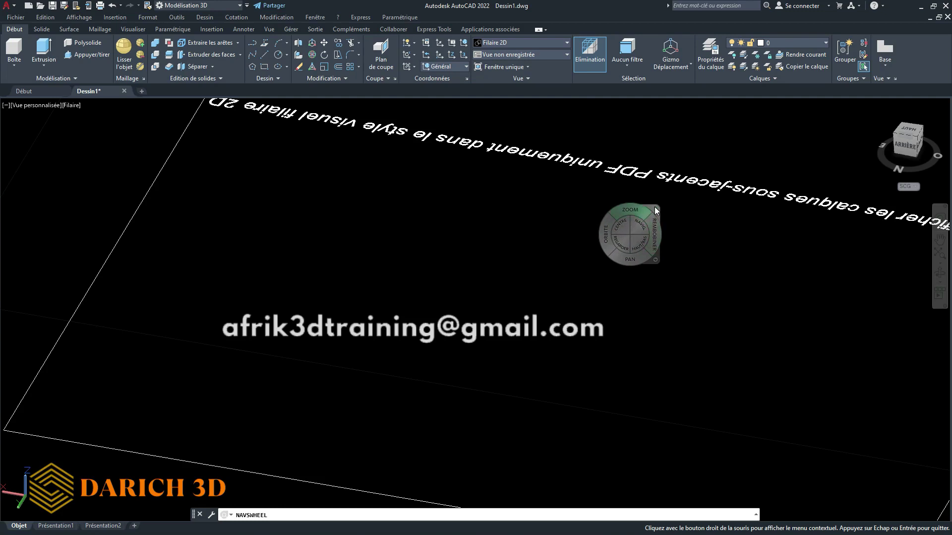
scroll(496, 278, down, 3)
scroll(496, 278, down, 3)
scroll(496, 278, up, 5)
scroll(545, 300, up, 2)
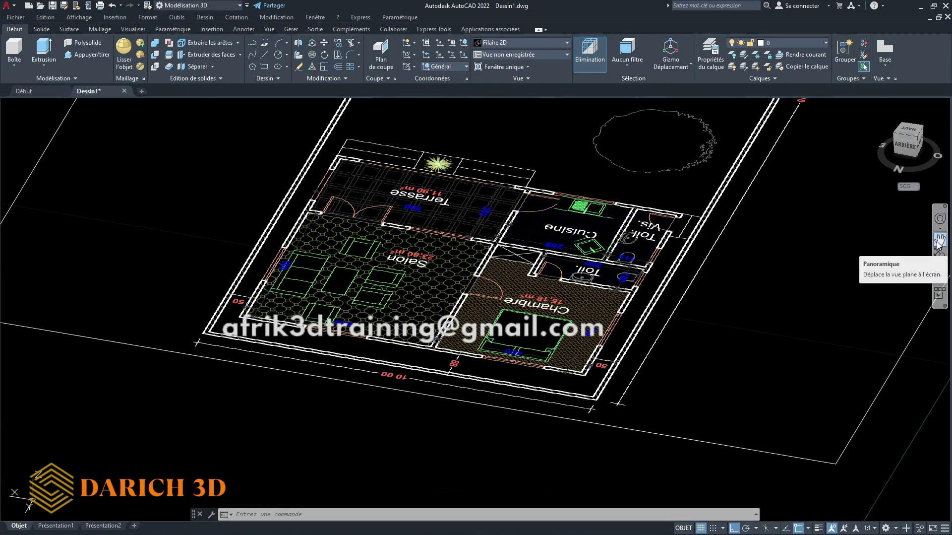
Pan the house plan left, then Zoom Extents to show the garage, boutique and Grande cour
click(939, 242)
mouse_move(852, 282)
mouse_down()
mouse_move(374, 311)
mouse_move(719, 384)
mouse_move(322, 317)
mouse_move(290, 291)
mouse_move(618, 398)
mouse_move(773, 398)
mouse_up()
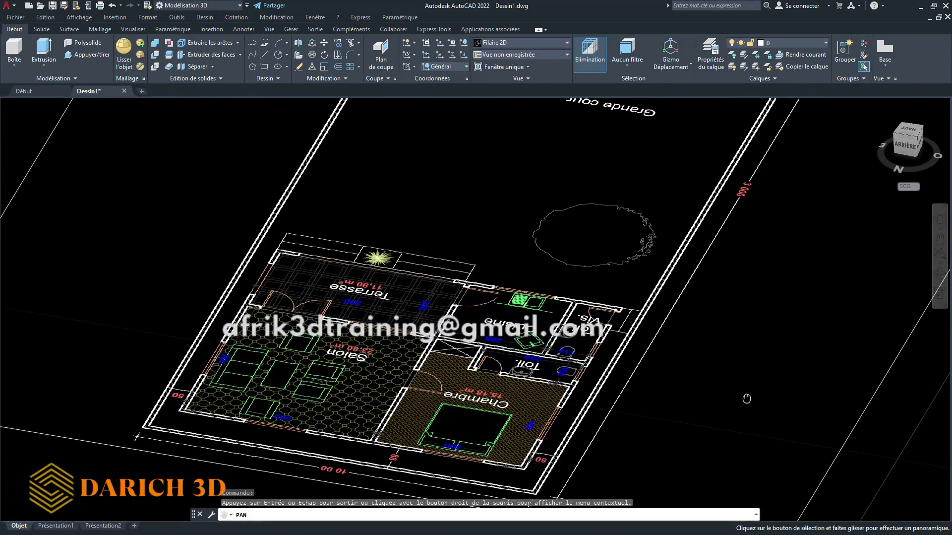
click(940, 256)
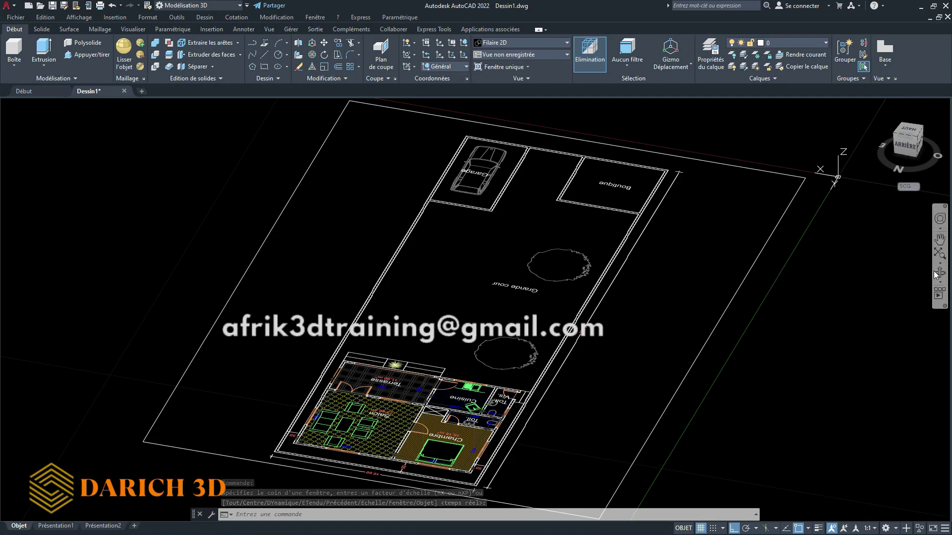
click(78, 18)
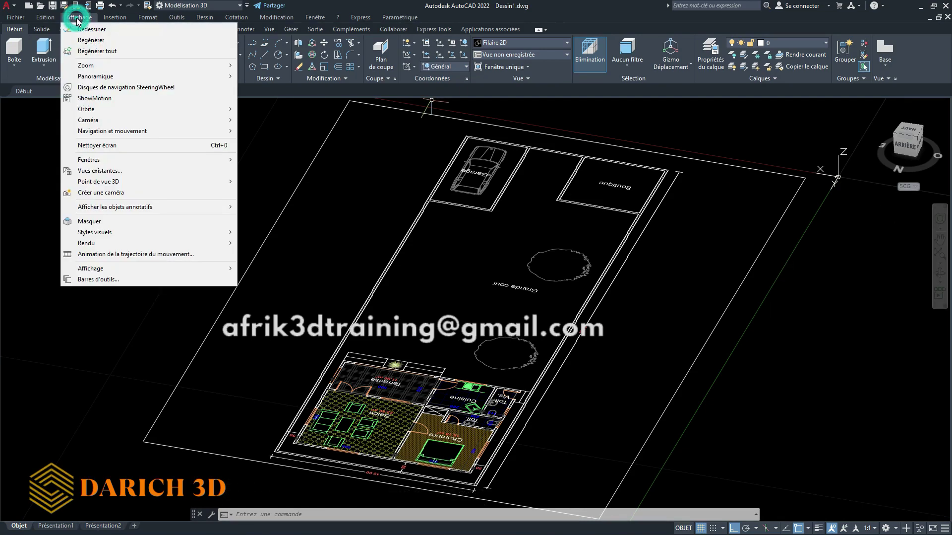
mouse_move(111, 65)
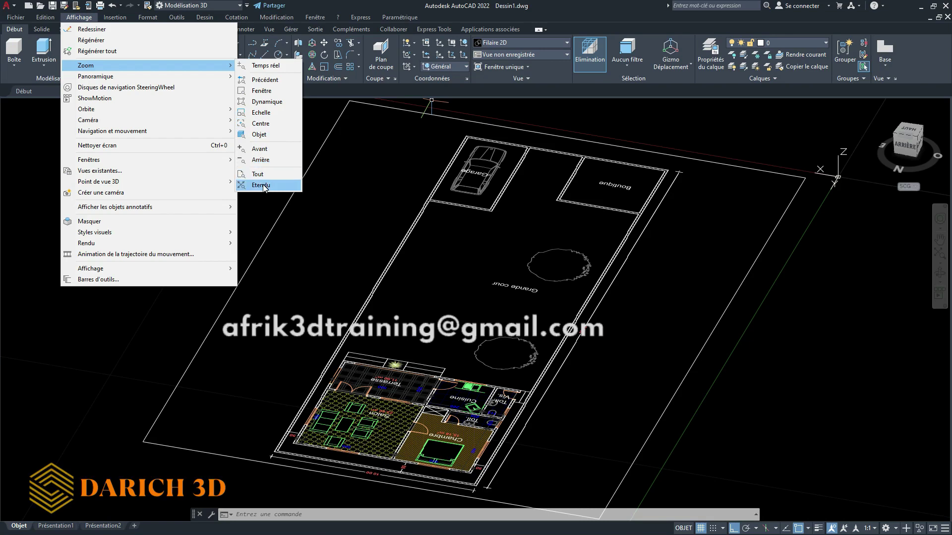
Fit the whole drawing with Affichage > Zoom > Etendu
click(262, 185)
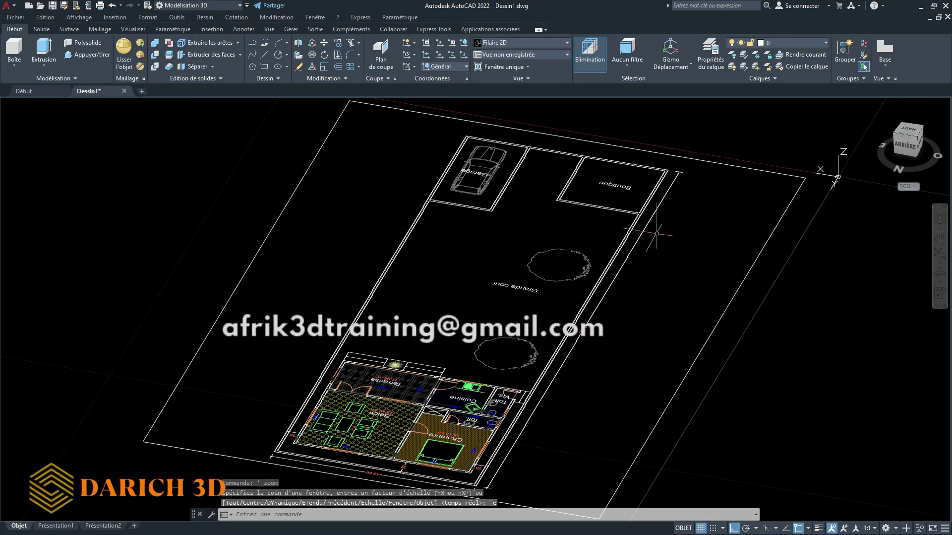
scroll(496, 297, up, 2)
scroll(429, 328, up, 2)
scroll(429, 328, down, 3)
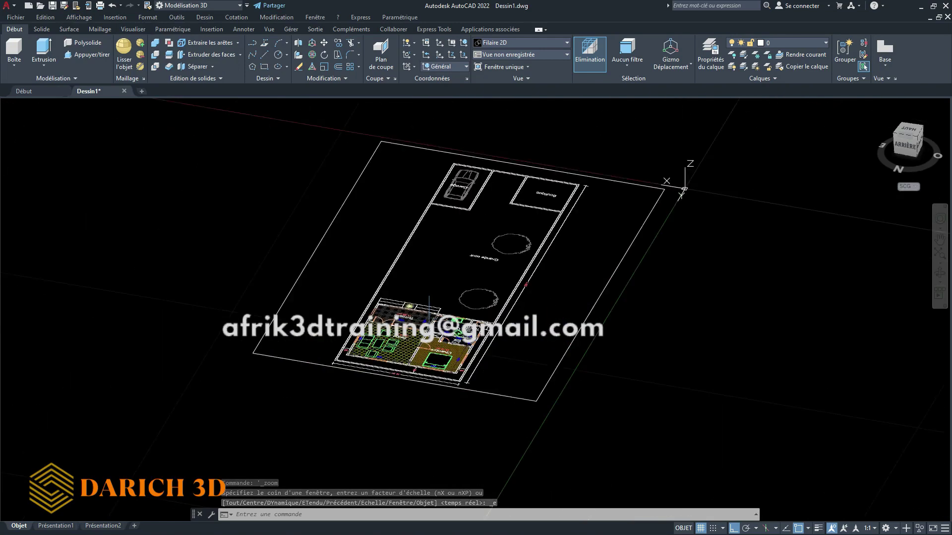
scroll(429, 329, up, 2)
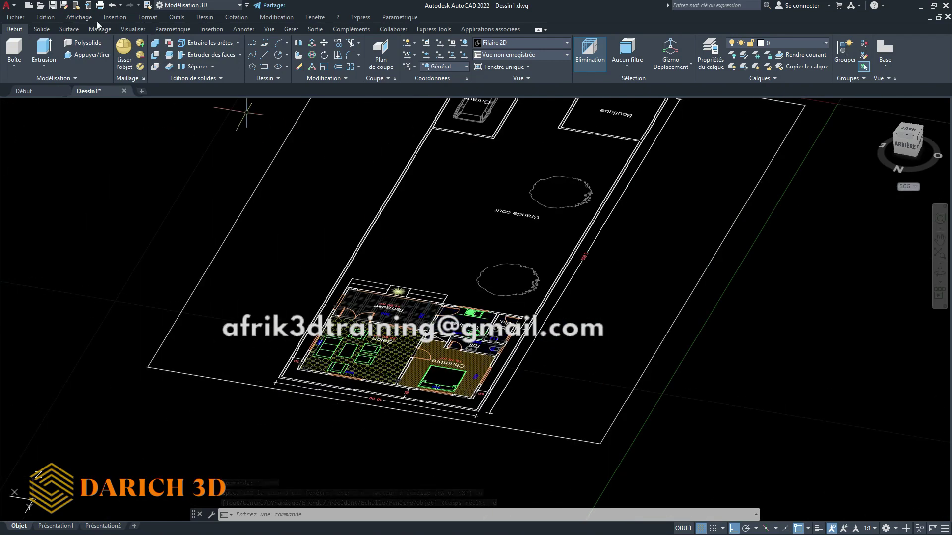
Zoom in one step with Zoom Avant, then back out with Zoom Arrière
click(79, 17)
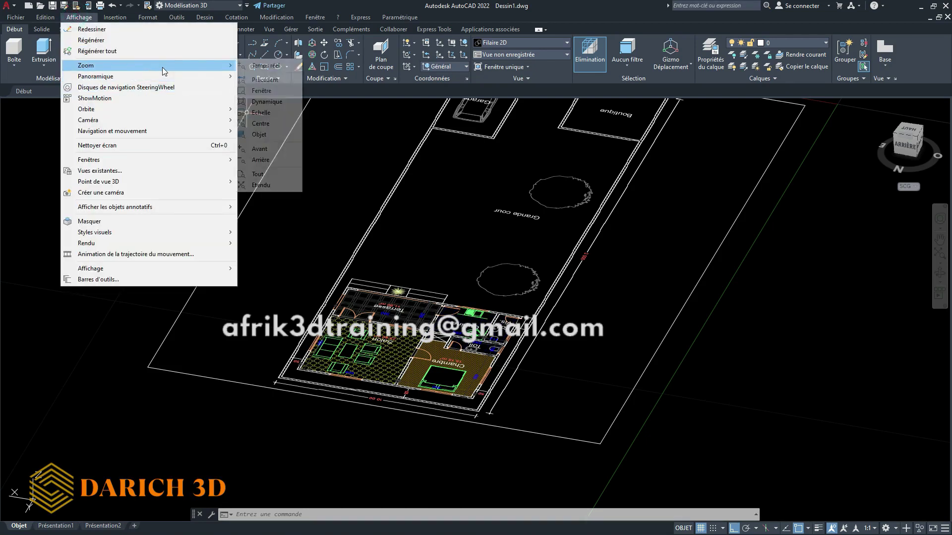
click(266, 151)
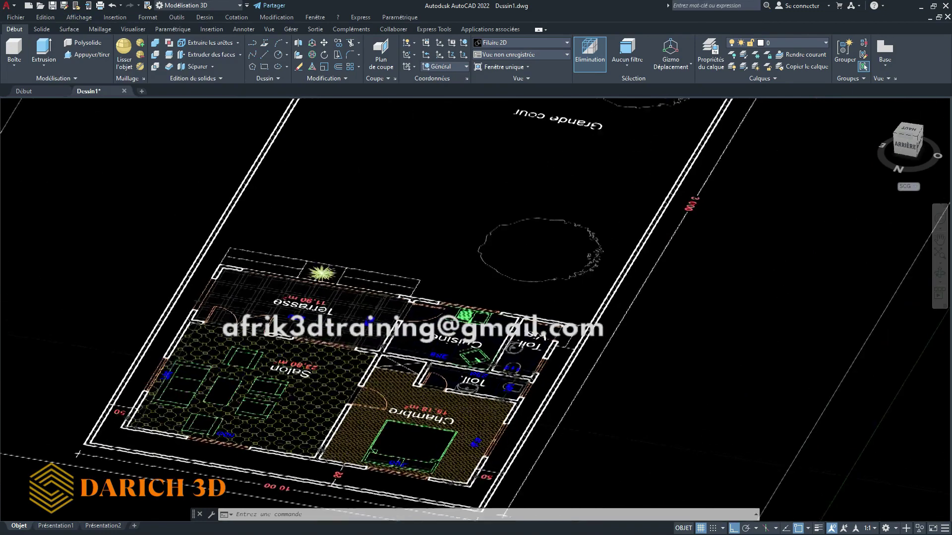
click(79, 16)
mouse_move(149, 66)
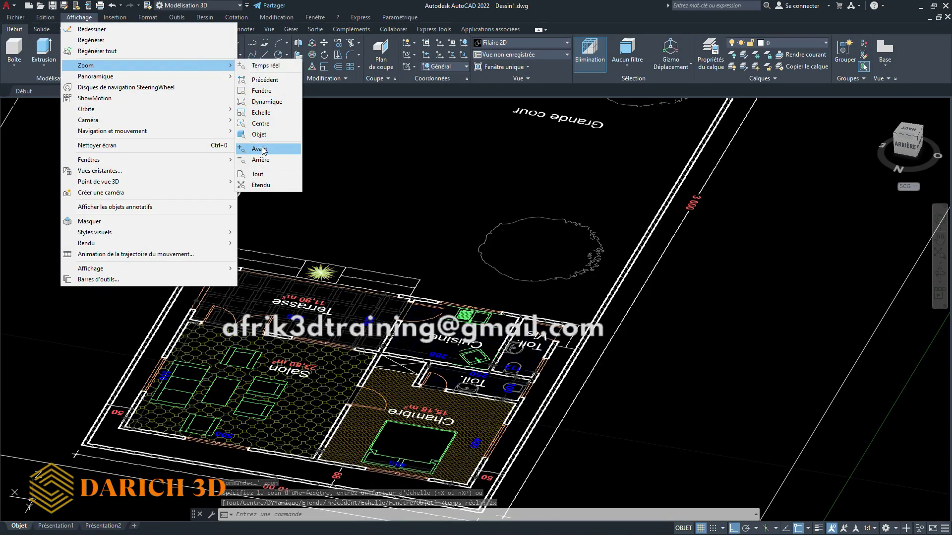
click(267, 158)
Zoom with the mouse wheel until the Terrasse, Salon and Chambre rooms fill the view
scroll(362, 188, up, 5)
scroll(367, 223, up, 2)
scroll(384, 237, up, 2)
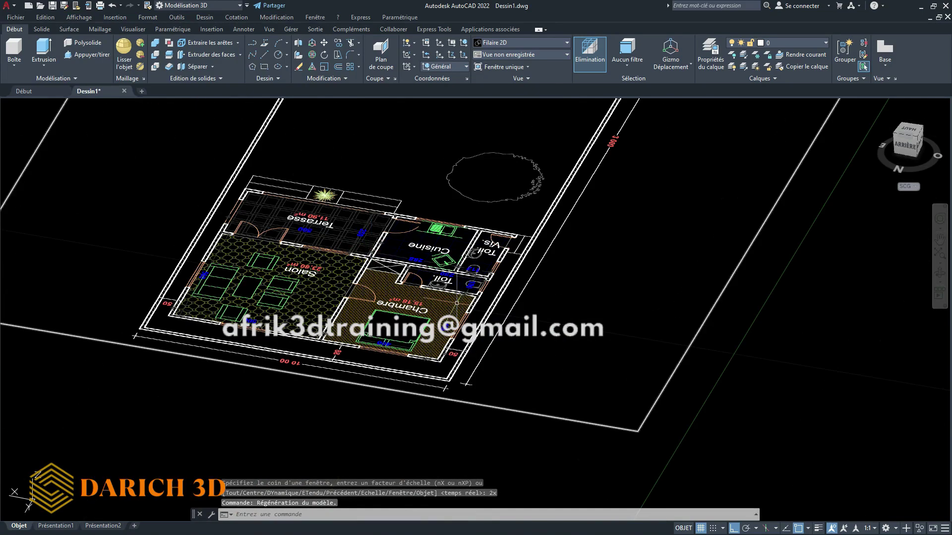
mouse_move(455, 303)
scroll(397, 278, up, 2)
scroll(362, 260, up, 2)
scroll(357, 257, up, 3)
scroll(357, 257, down, 3)
scroll(343, 238, up, 3)
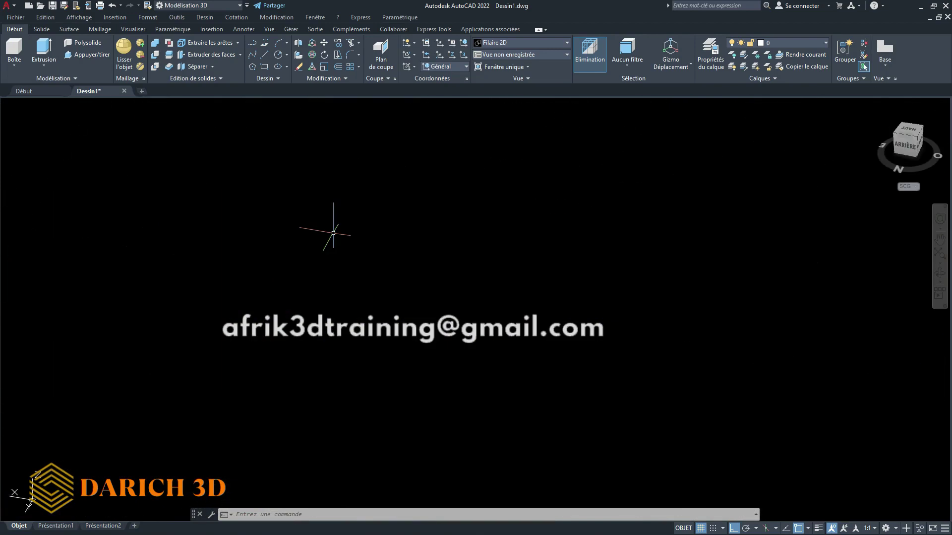
scroll(333, 236, down, 2)
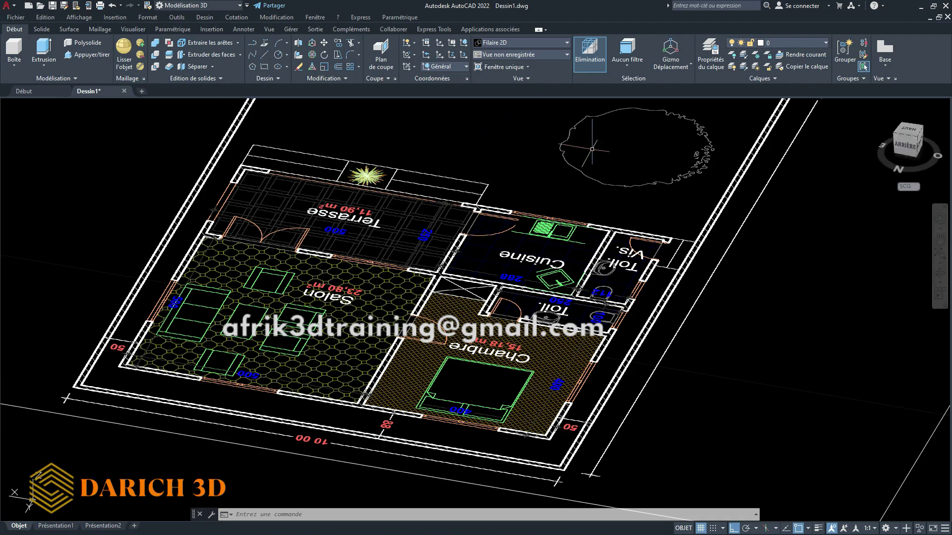
click(79, 17)
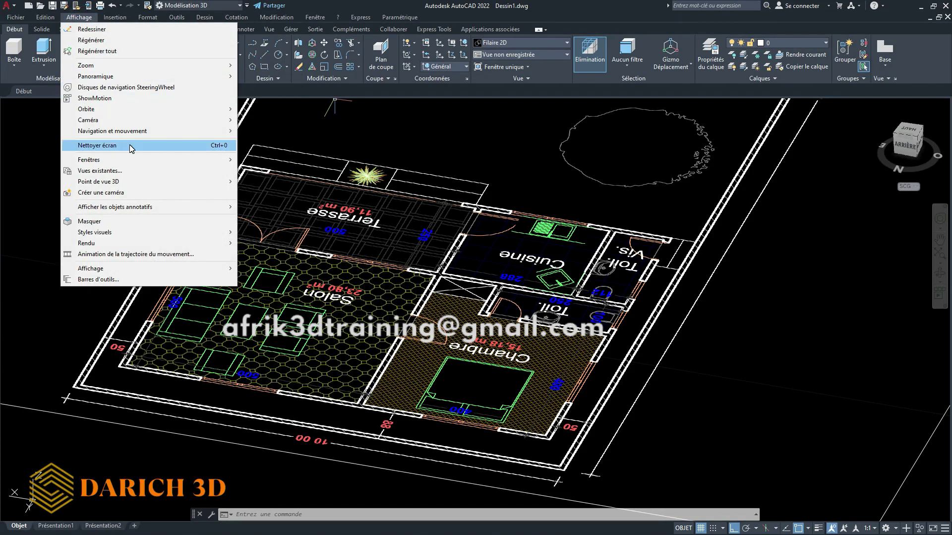
mouse_move(98, 182)
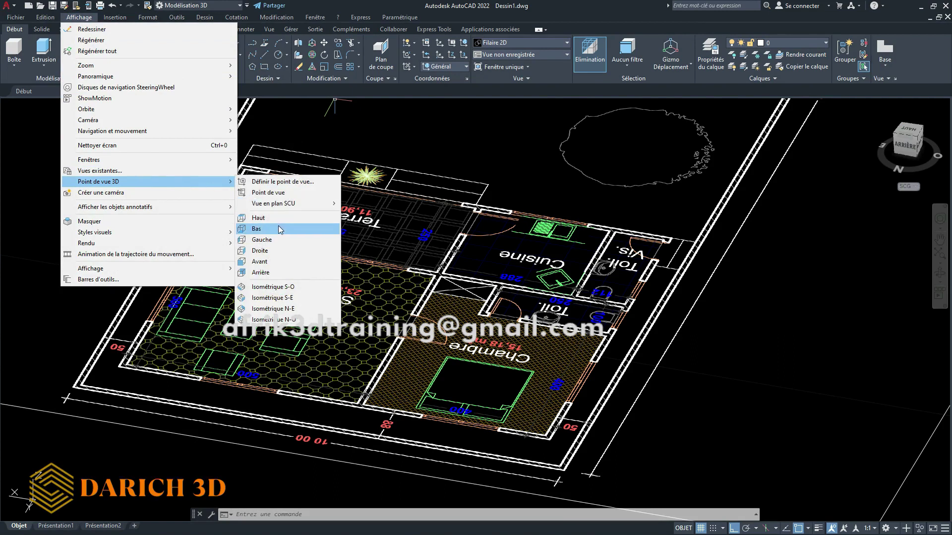
Switch to the Haut 3D viewpoint and enlarge the Chambre, Salon and Terrasse rooms
click(259, 217)
scroll(514, 241, up, 3)
scroll(515, 233, up, 3)
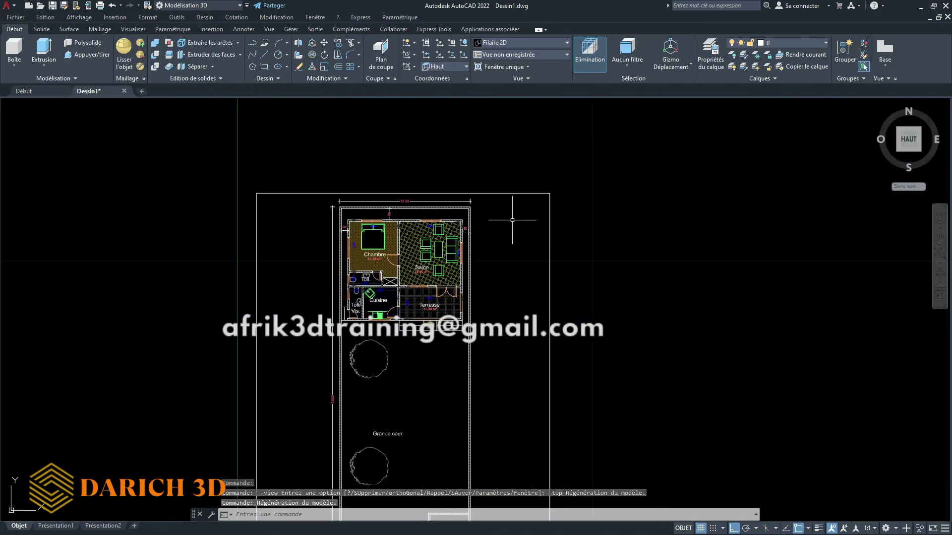
scroll(512, 220, up, 1)
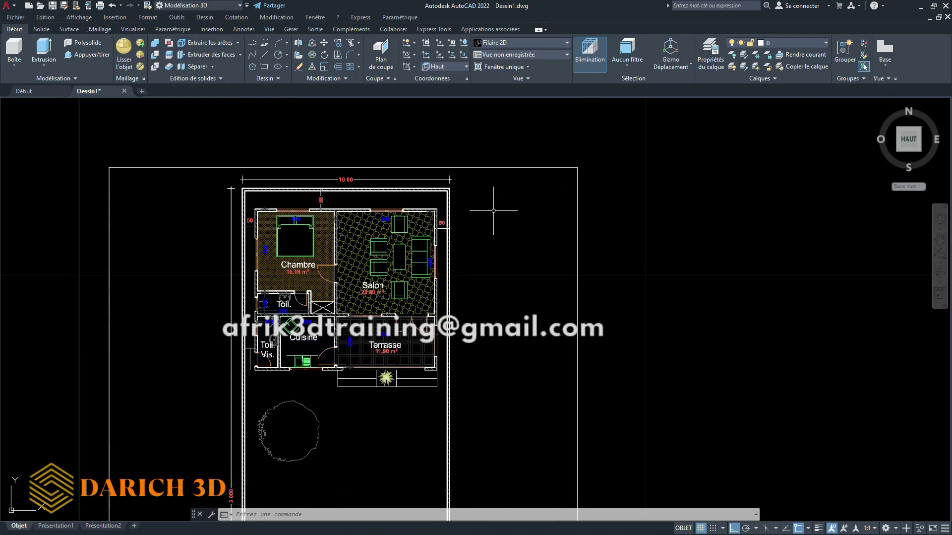
scroll(493, 210, up, 1)
scroll(377, 242, down, 1)
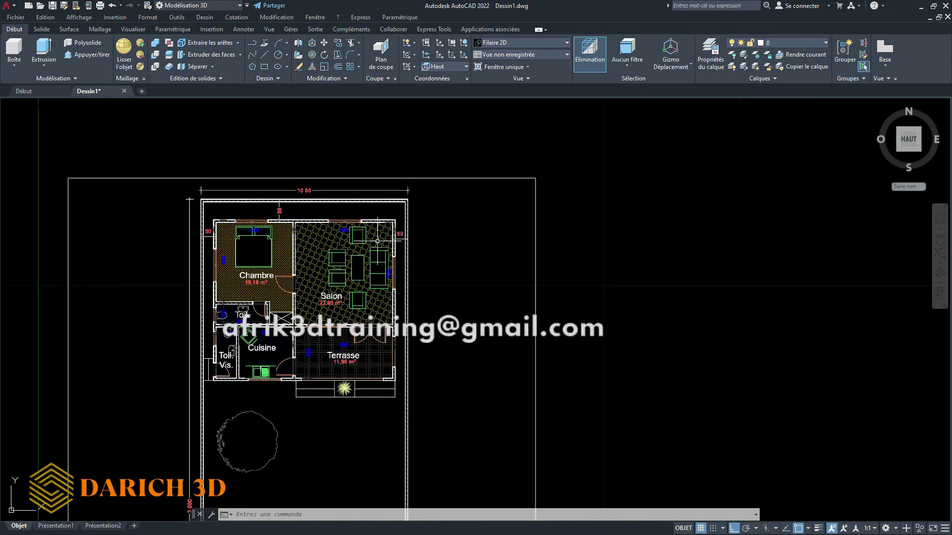
scroll(343, 232, up, 1)
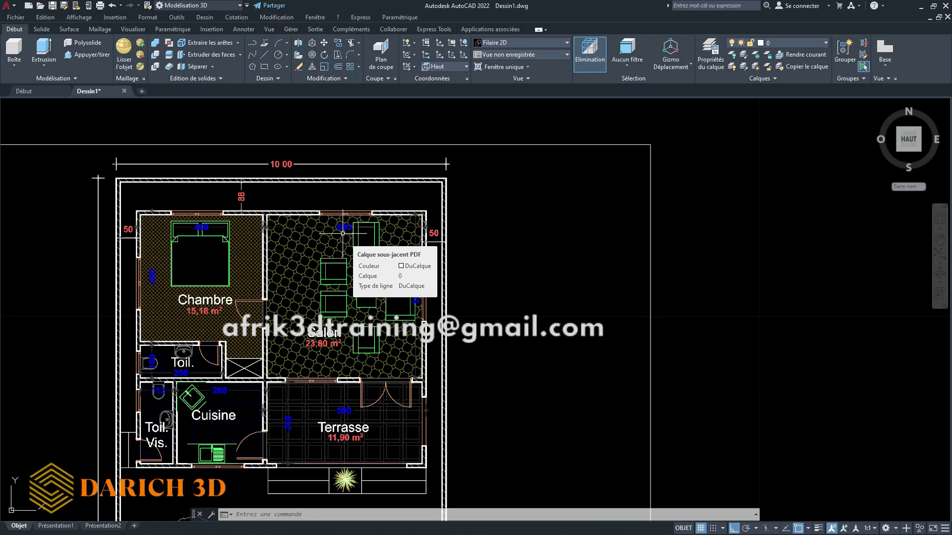
click(148, 17)
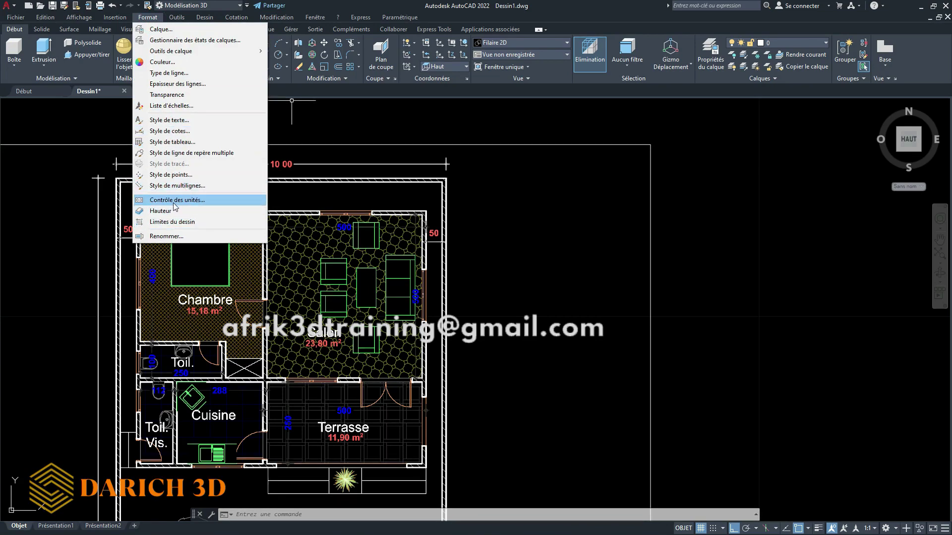
Check the drawing units (Décimal, 0.0000, Millimètres) and close the dialog unchanged
click(171, 200)
drag(200, 93, 783, 154)
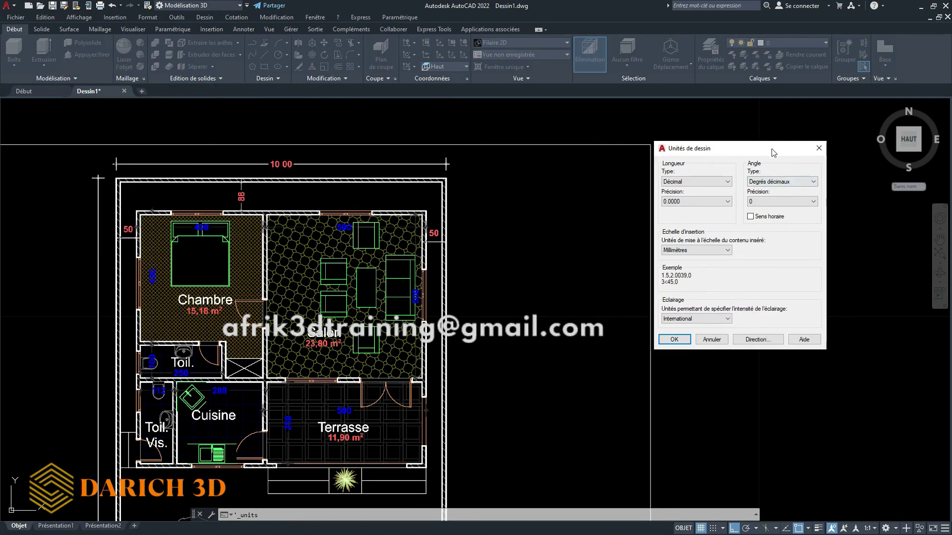
drag(773, 148, 780, 148)
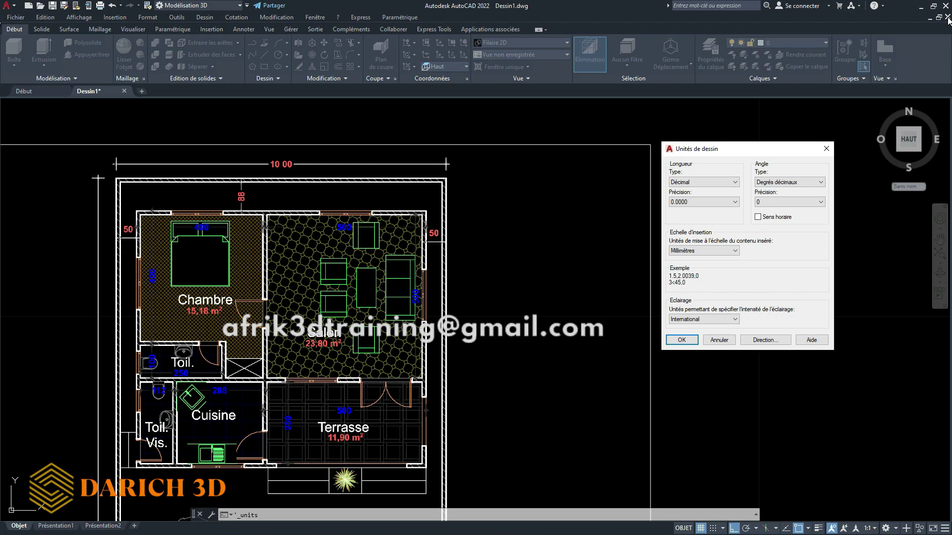
click(826, 148)
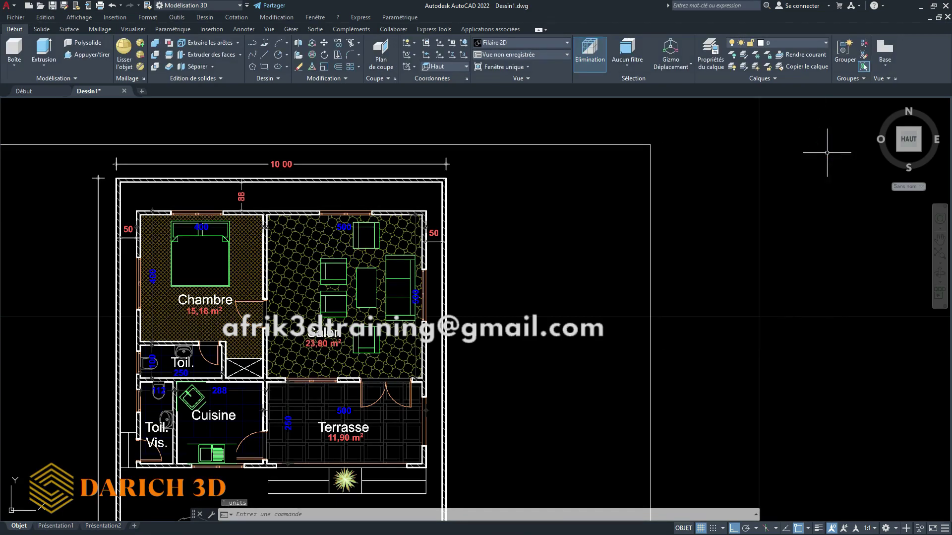